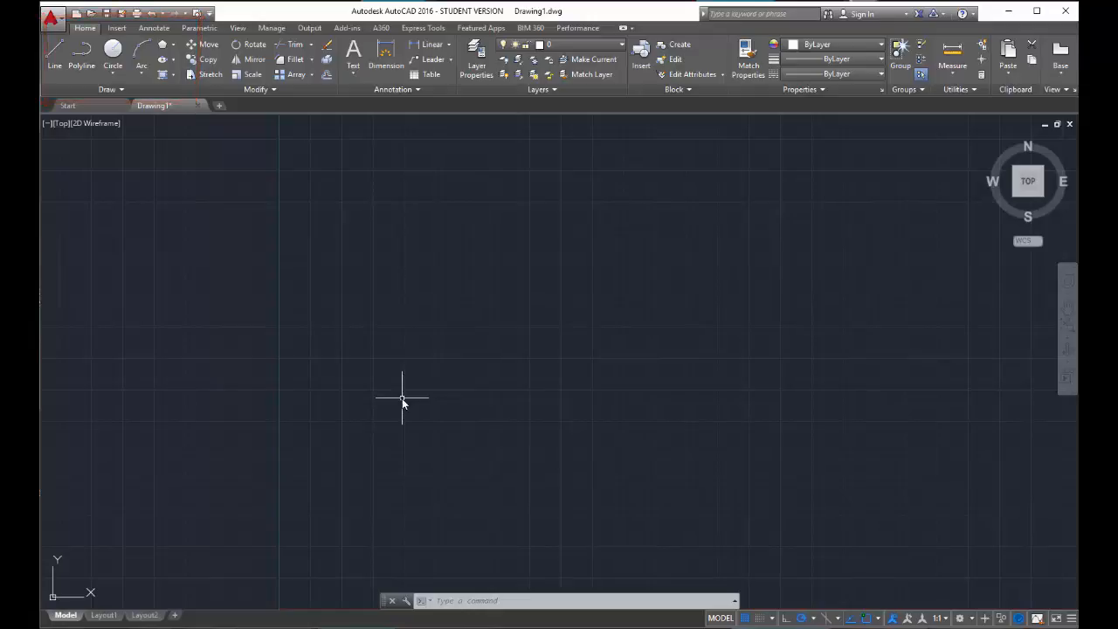
Draw a Center, Radius circle with a radius of about 1'-2 1/8" in the empty drawing
left_click(115, 77)
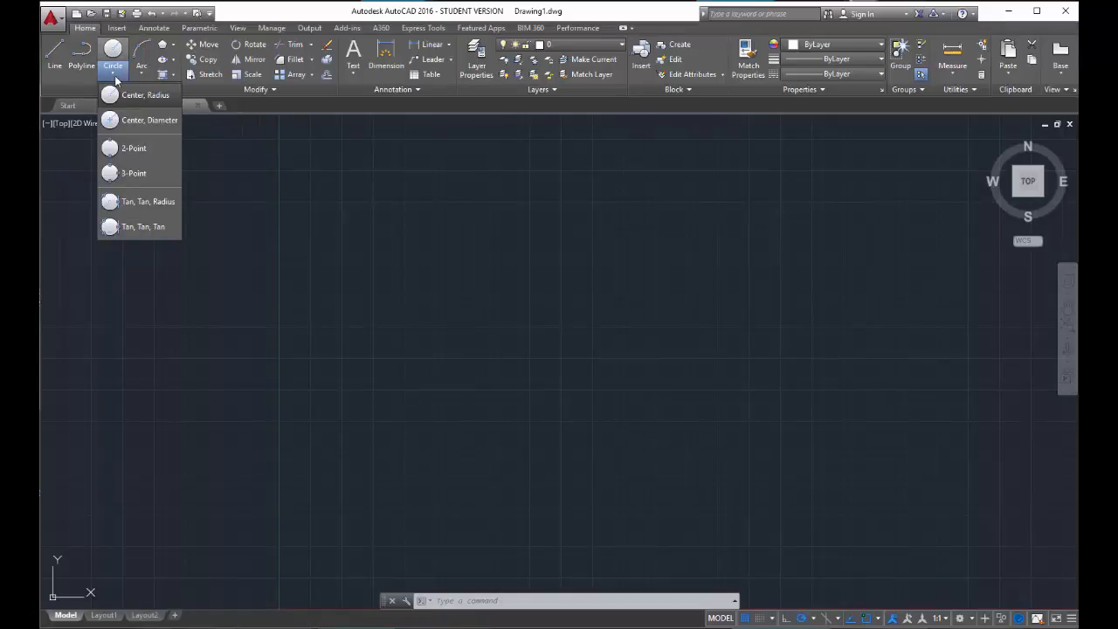
left_click(115, 77)
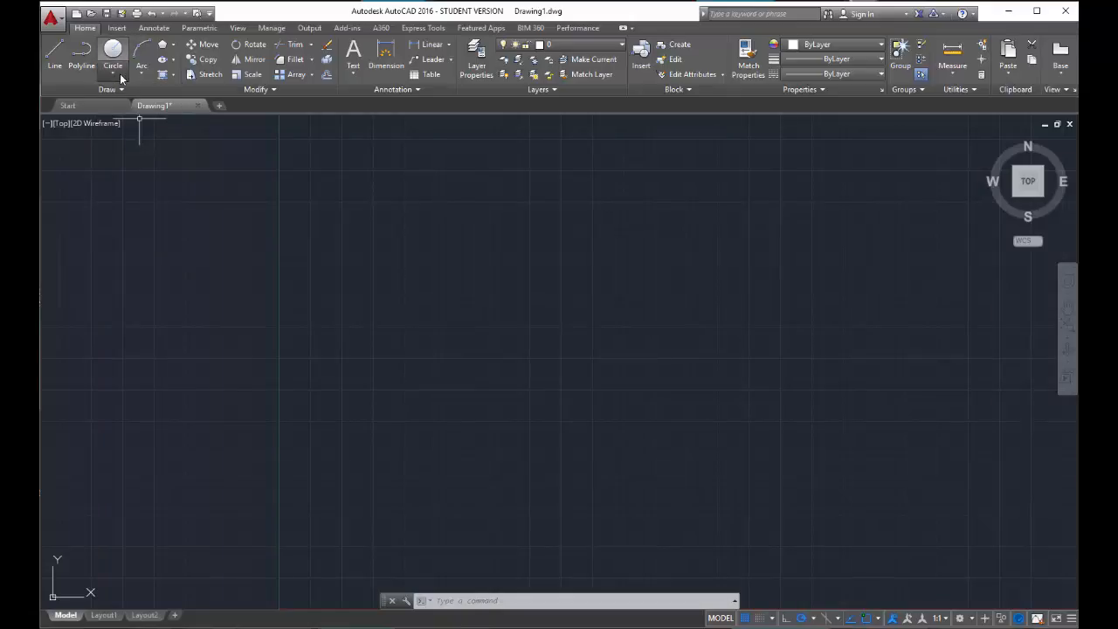
left_click(121, 77)
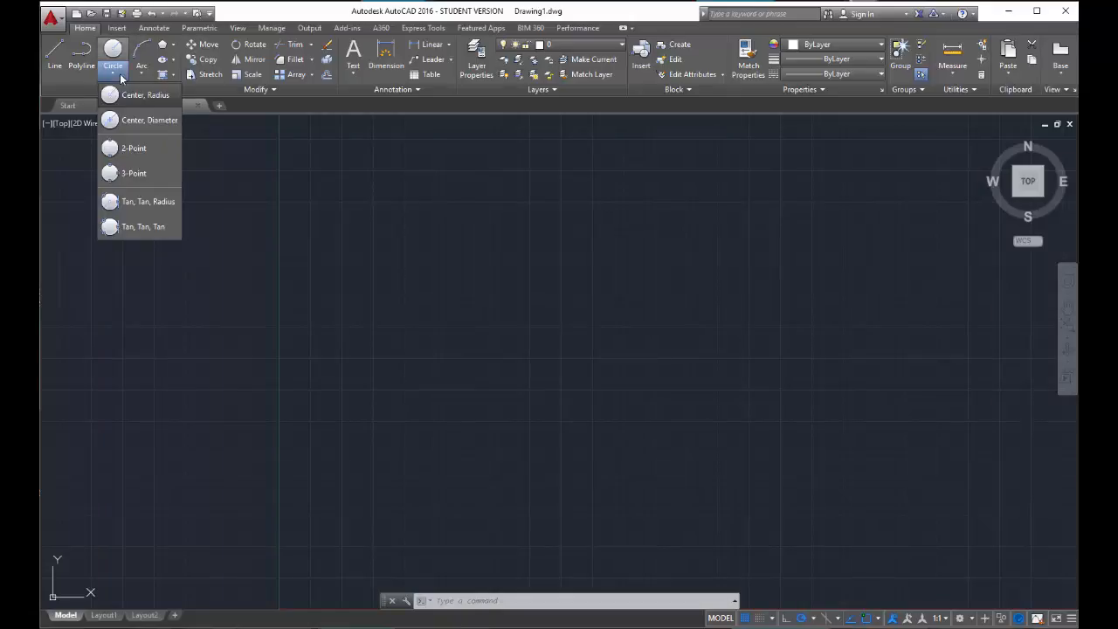
left_click(117, 51)
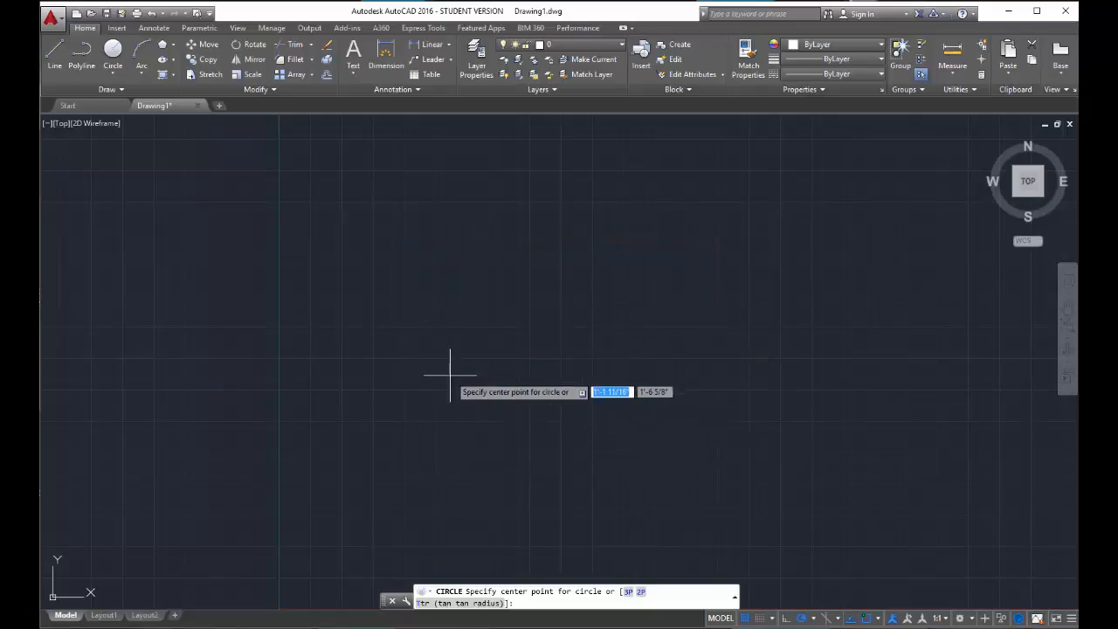
left_click(421, 345)
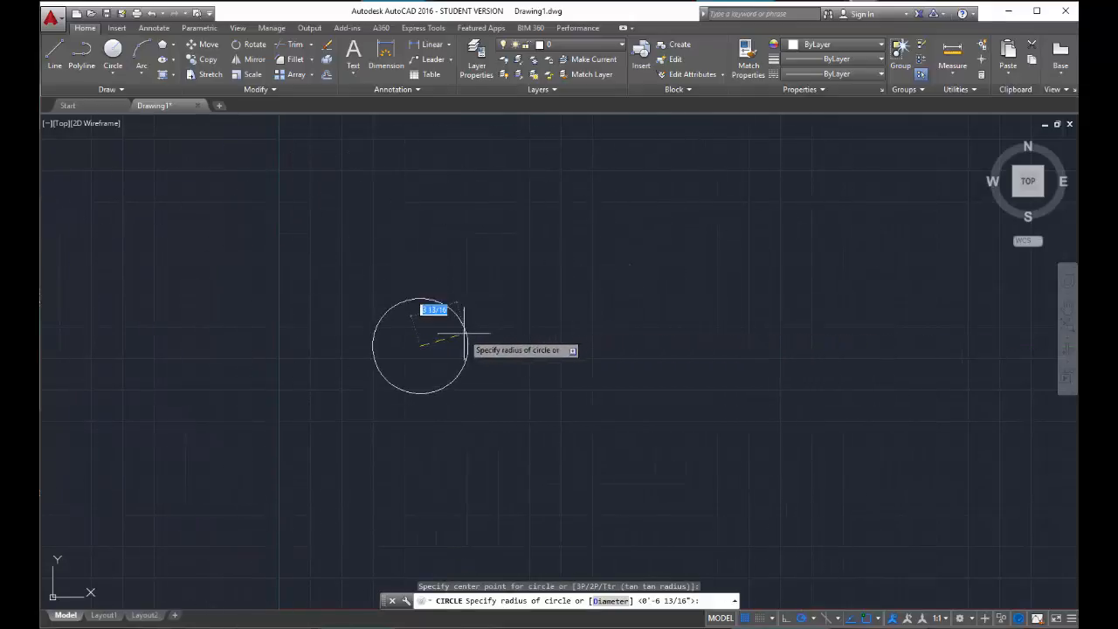
left_click(598, 345)
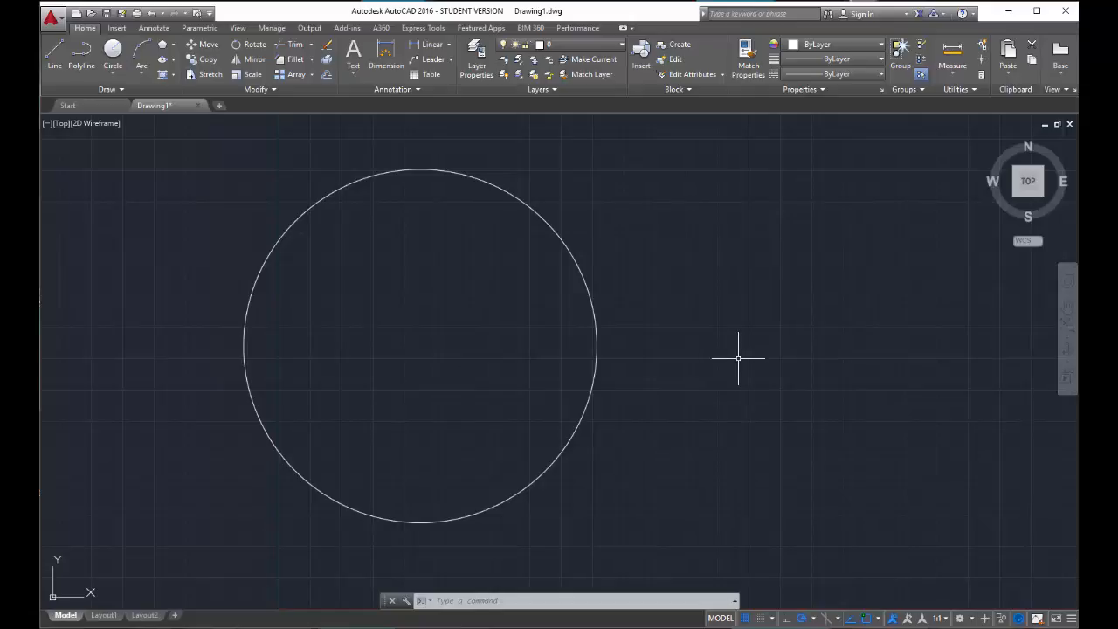
Draw a second circle with a 10" radius, centred just outside the right edge of the first circle
left_click(120, 54)
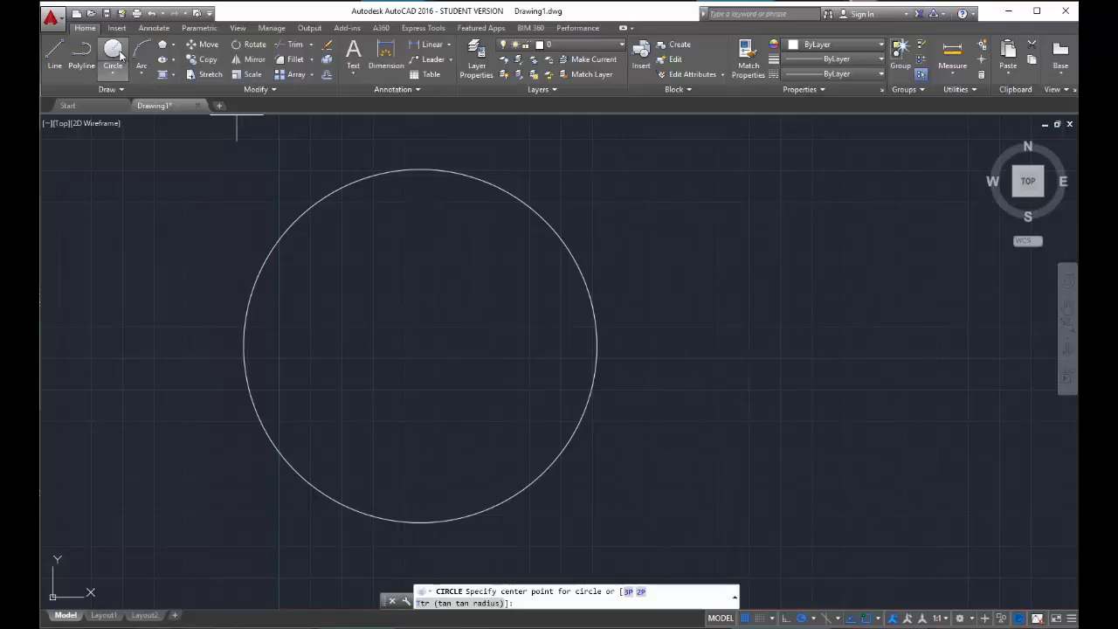
left_click(669, 321)
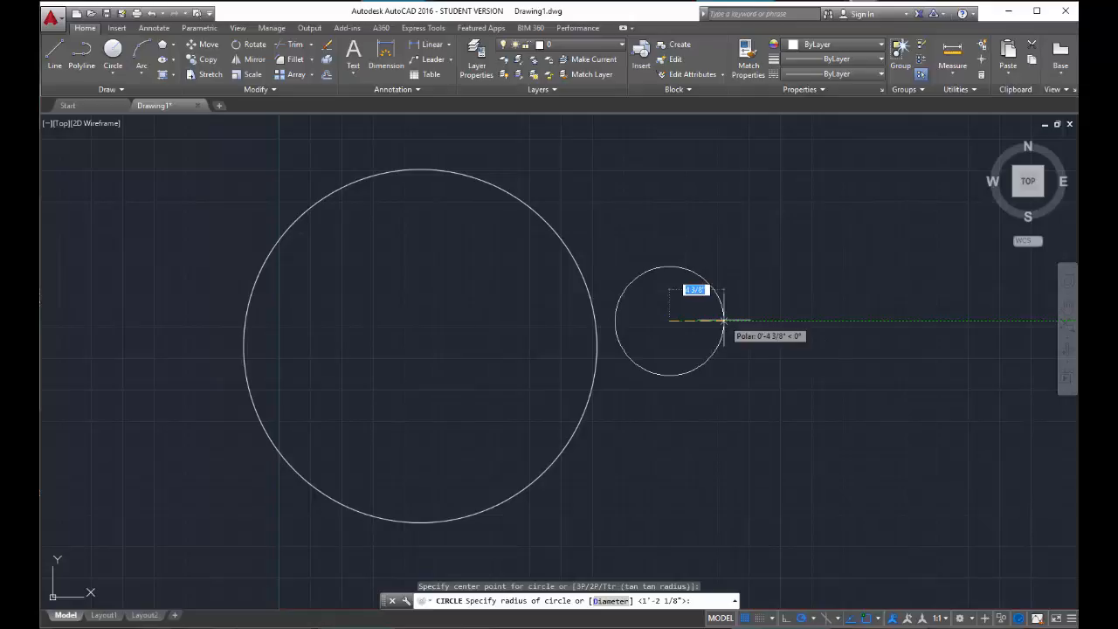
type("10")
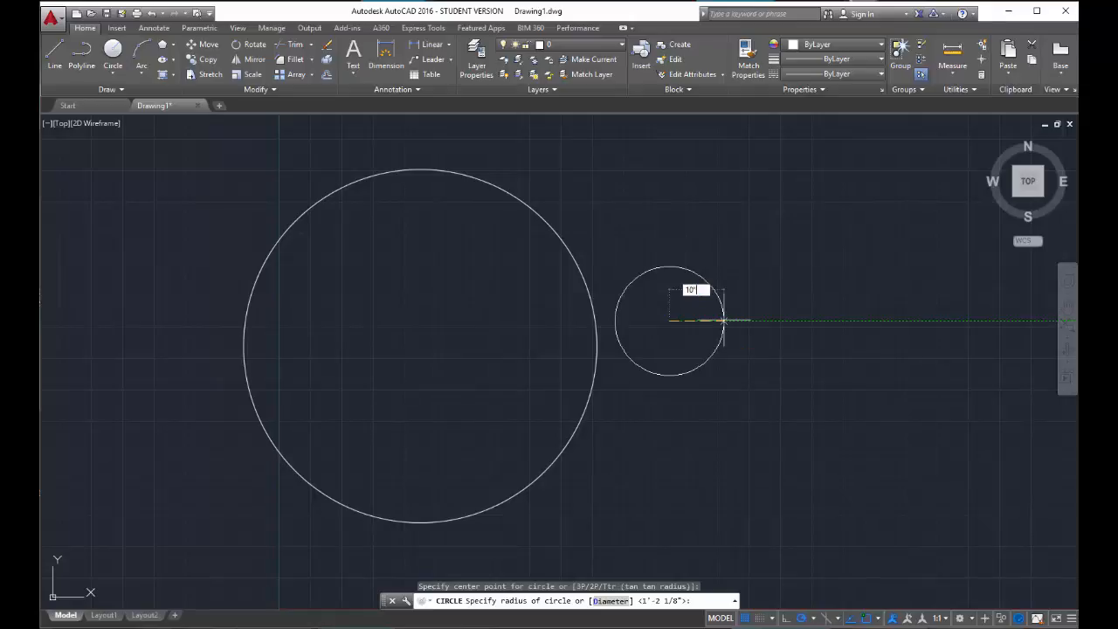
key("Return")
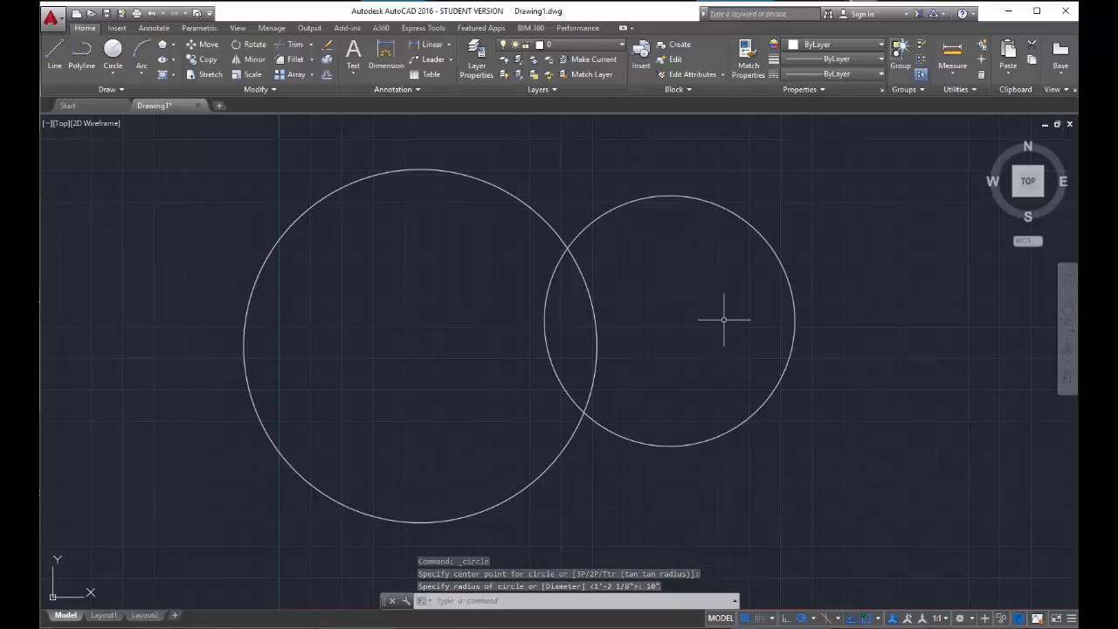
Draw a 5" radius circle concentric with the 10" radius circle
left_click(111, 52)
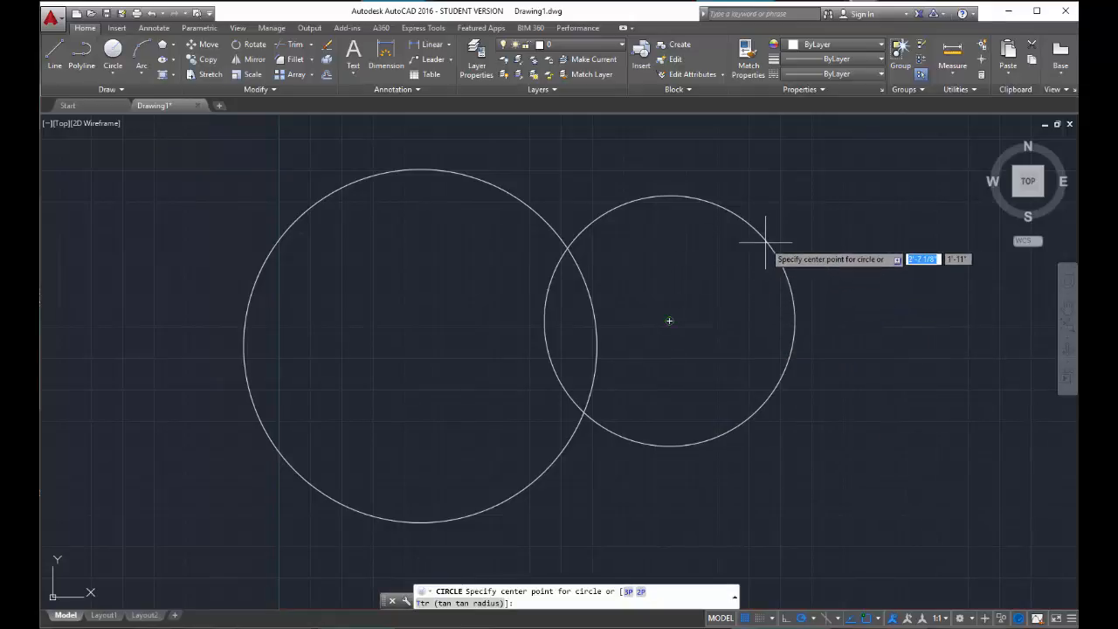
left_click(669, 320)
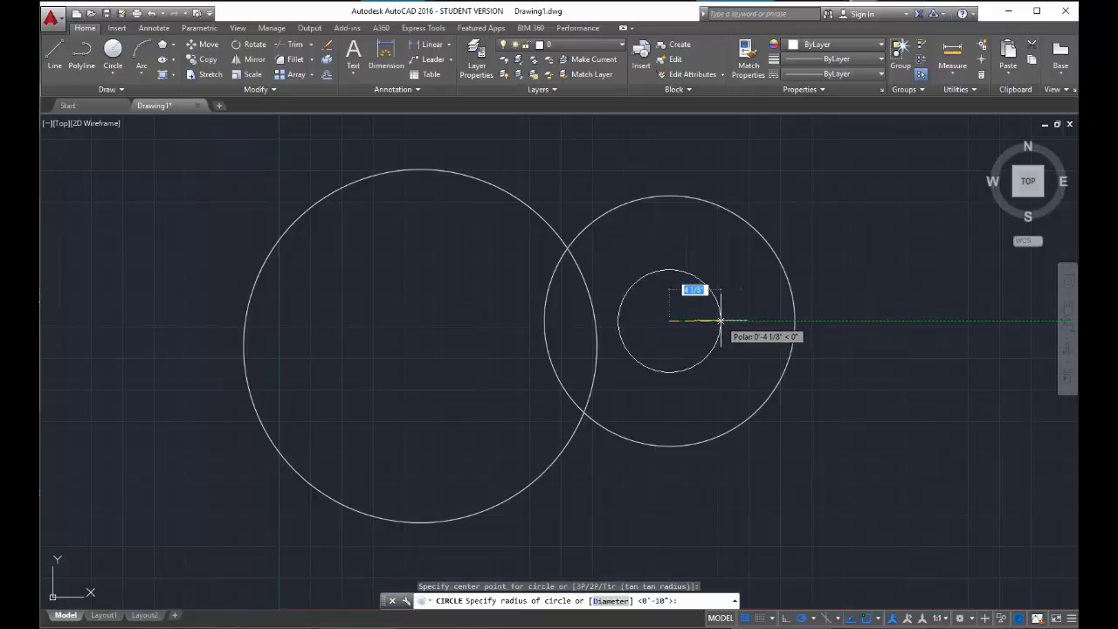
type("5")
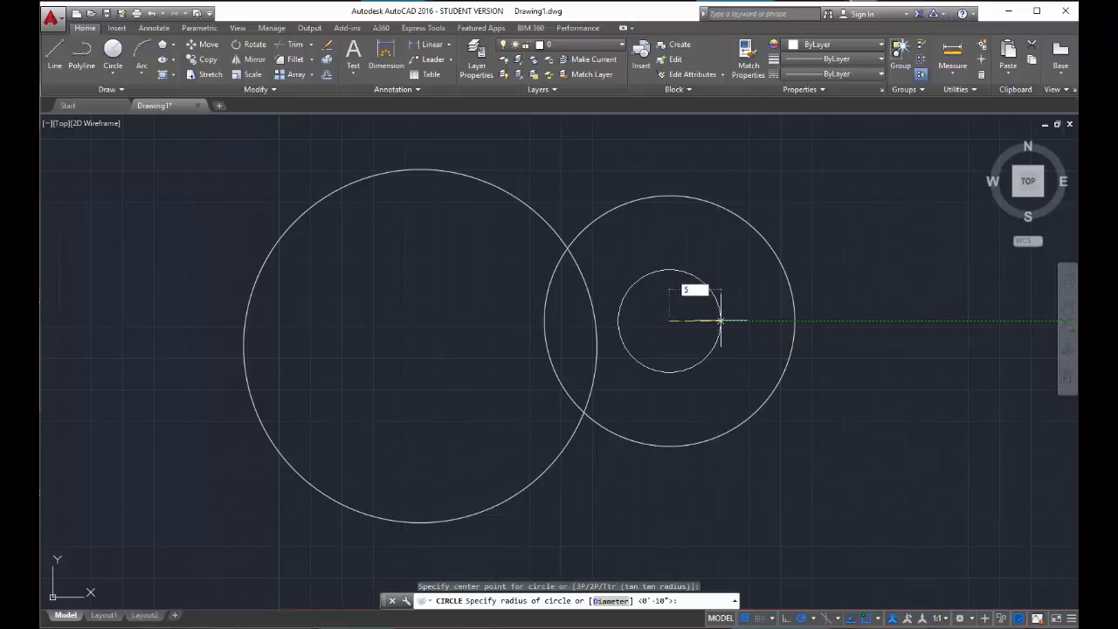
key("Return")
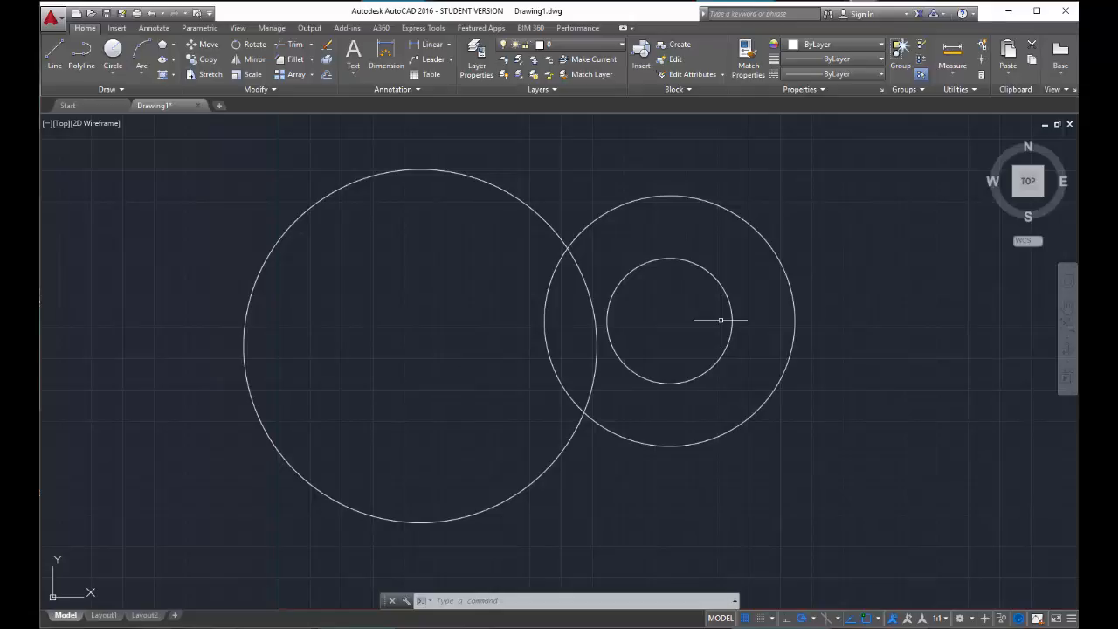
Select all three circles with a crossing window and erase them
left_click(837, 441)
left_click(519, 341)
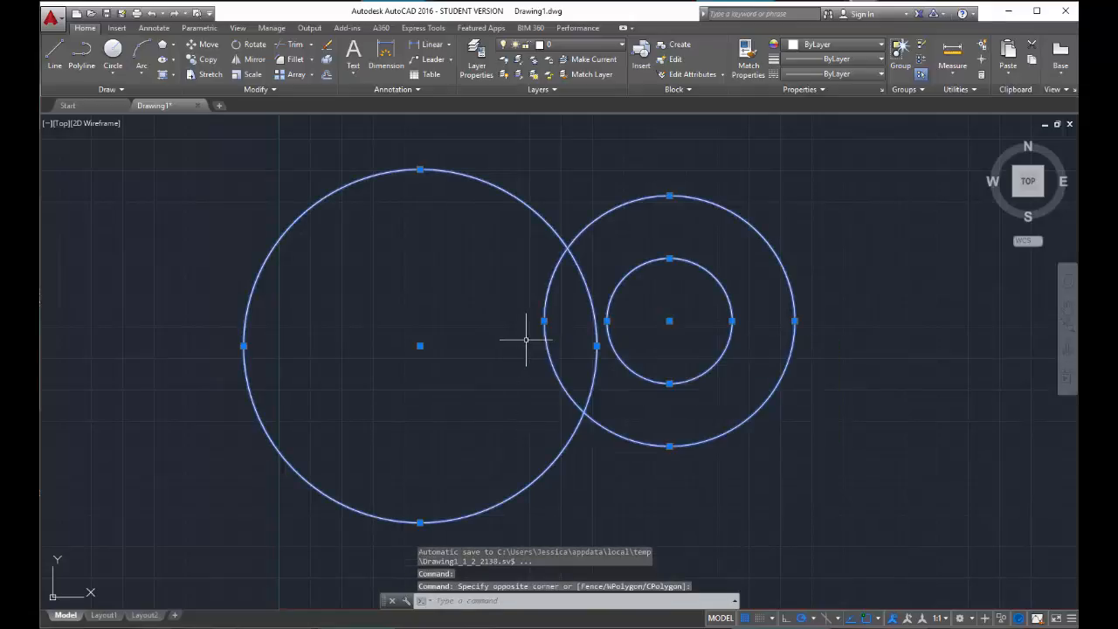
key("Delete")
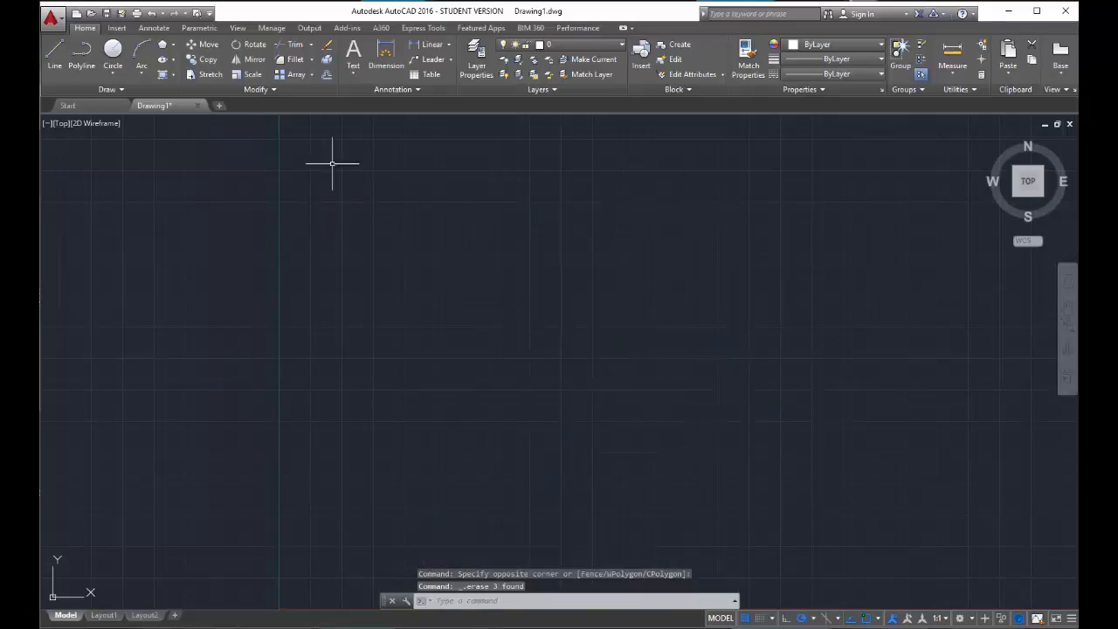
Draw a circle with the Center, Diameter method, giving it a diameter of 10"
left_click(111, 74)
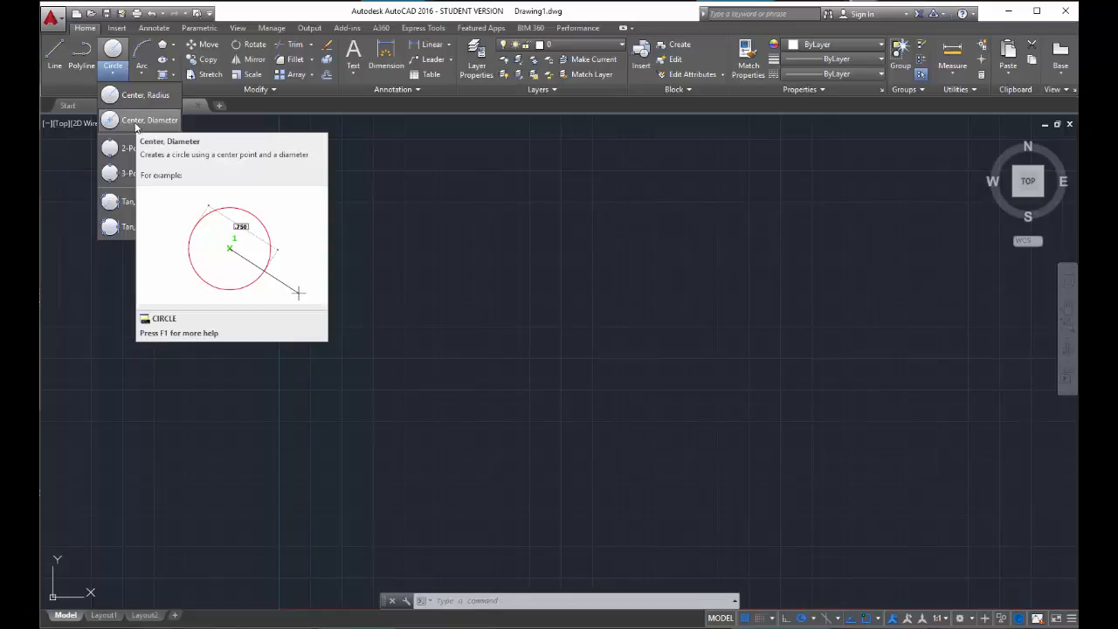
left_click(134, 123)
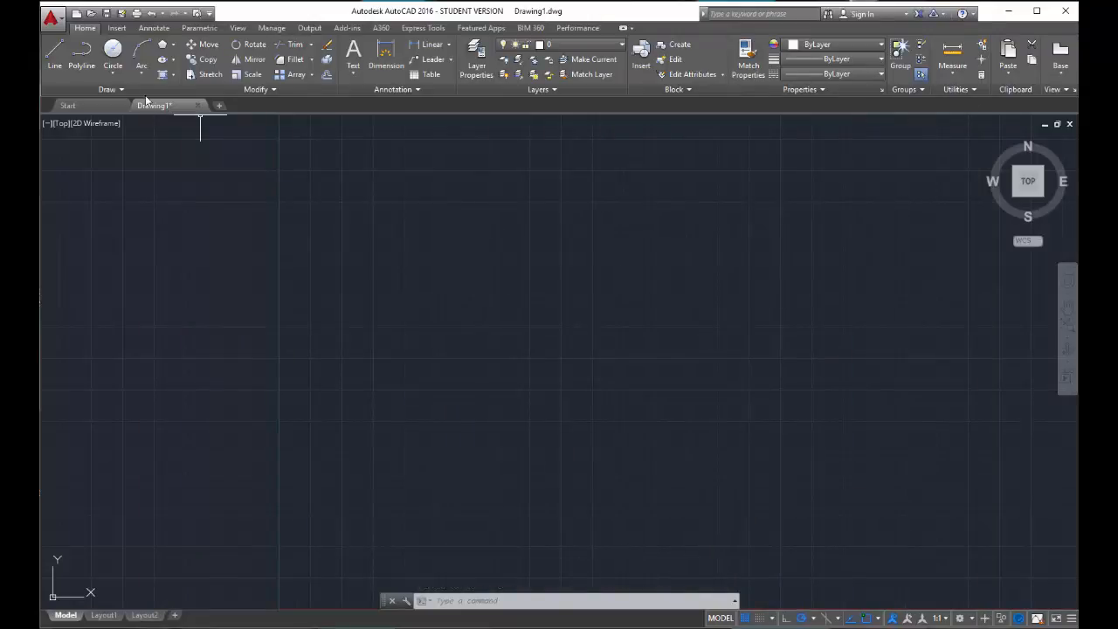
left_click(119, 78)
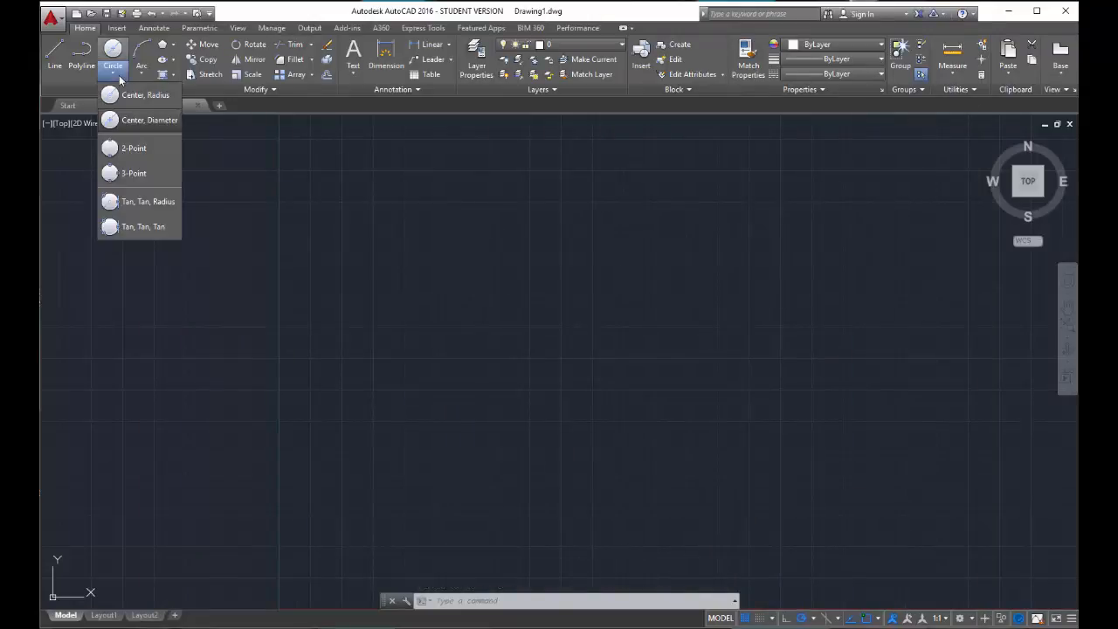
left_click(136, 123)
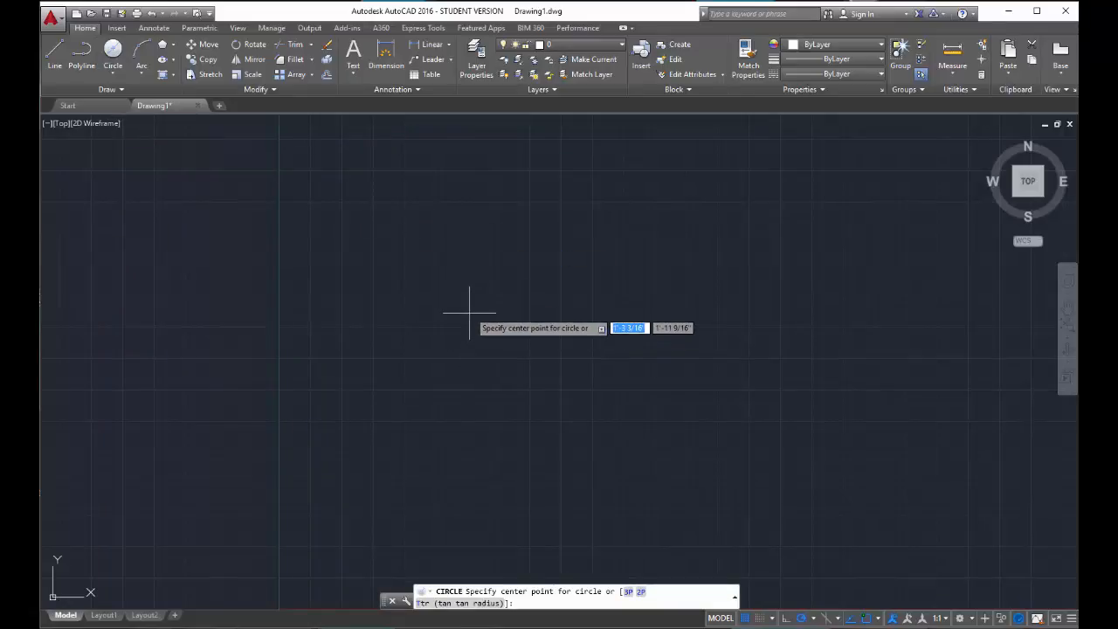
left_click(453, 290)
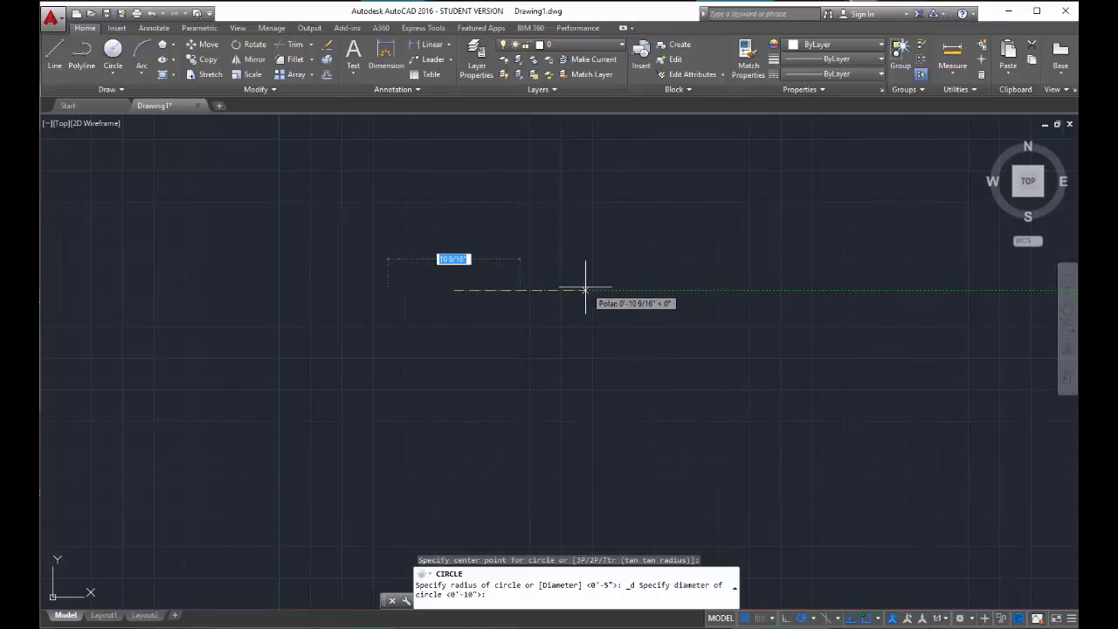
type("10")
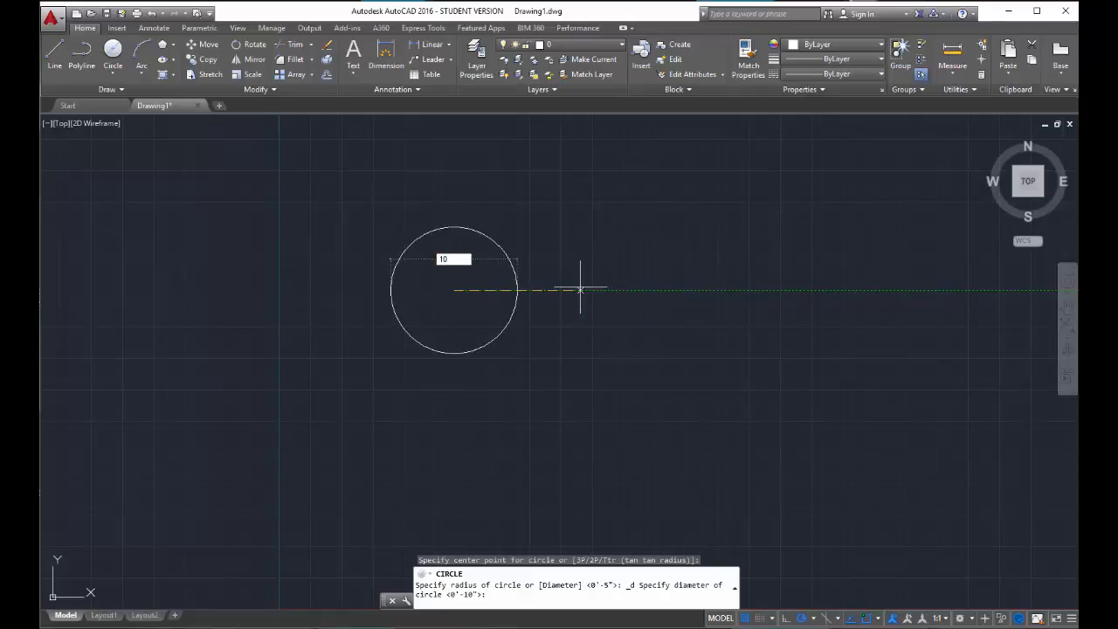
key("Return")
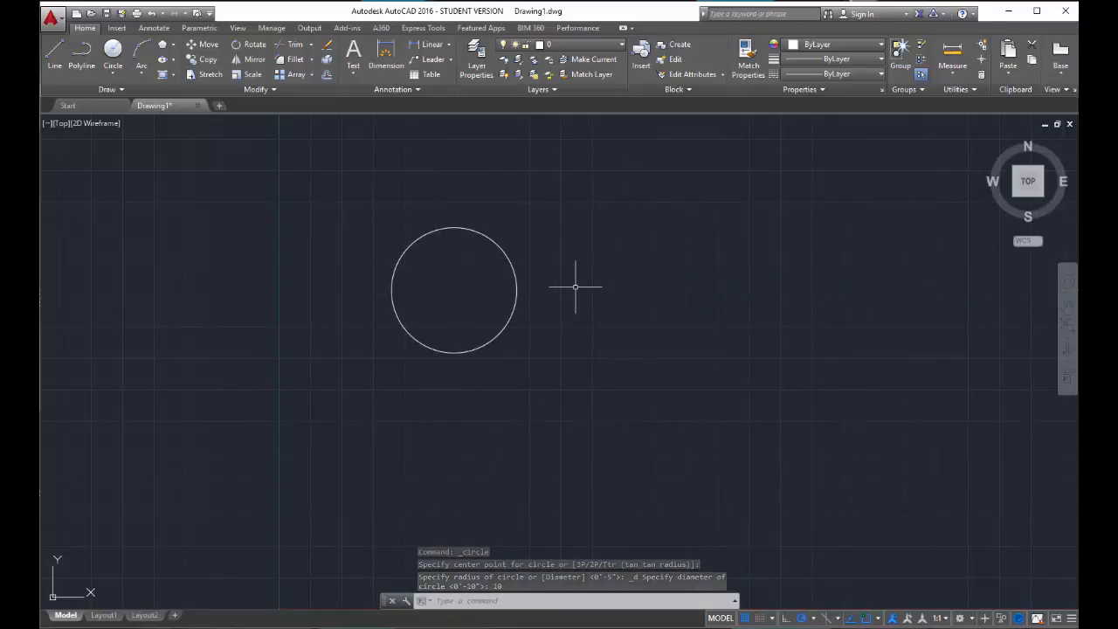
Draw a 24" diameter circle concentric with the 10" diameter circle
left_click(113, 51)
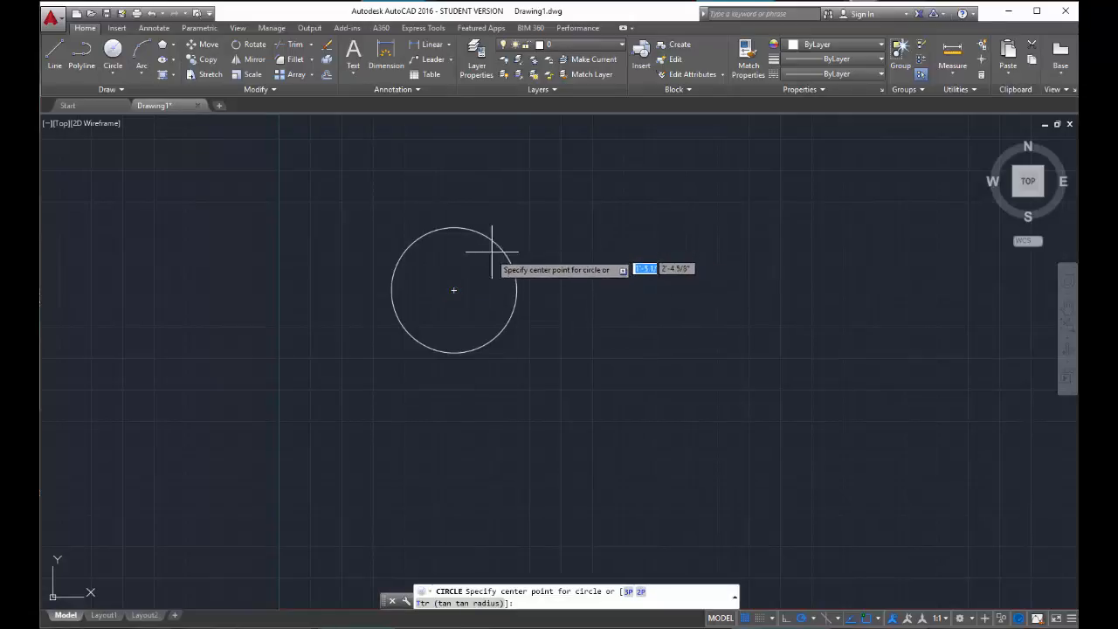
left_click(453, 290)
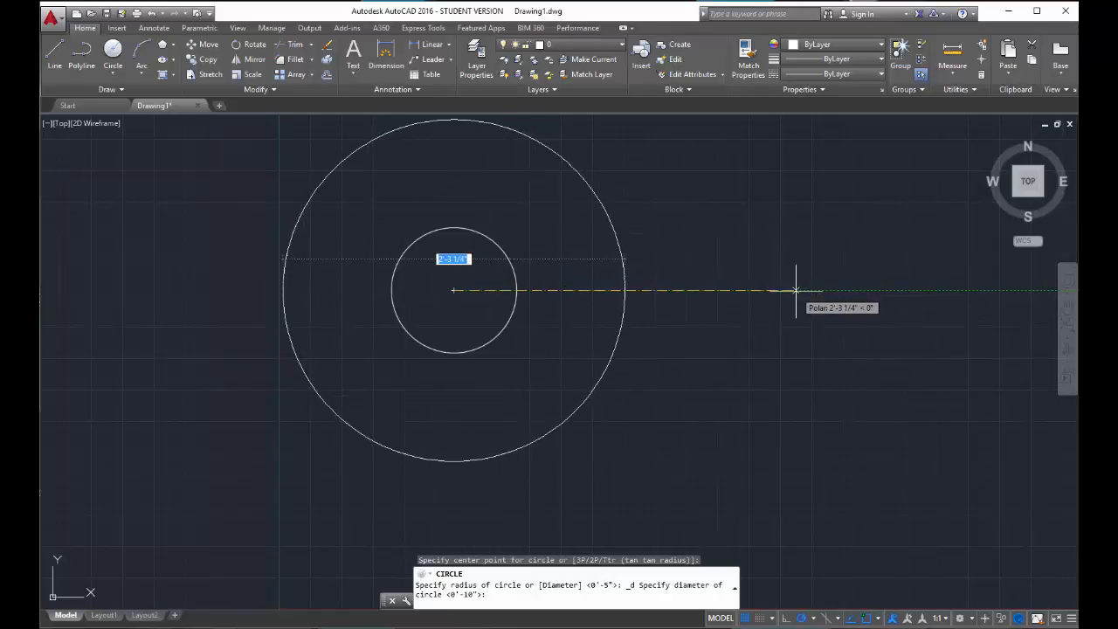
type("24")
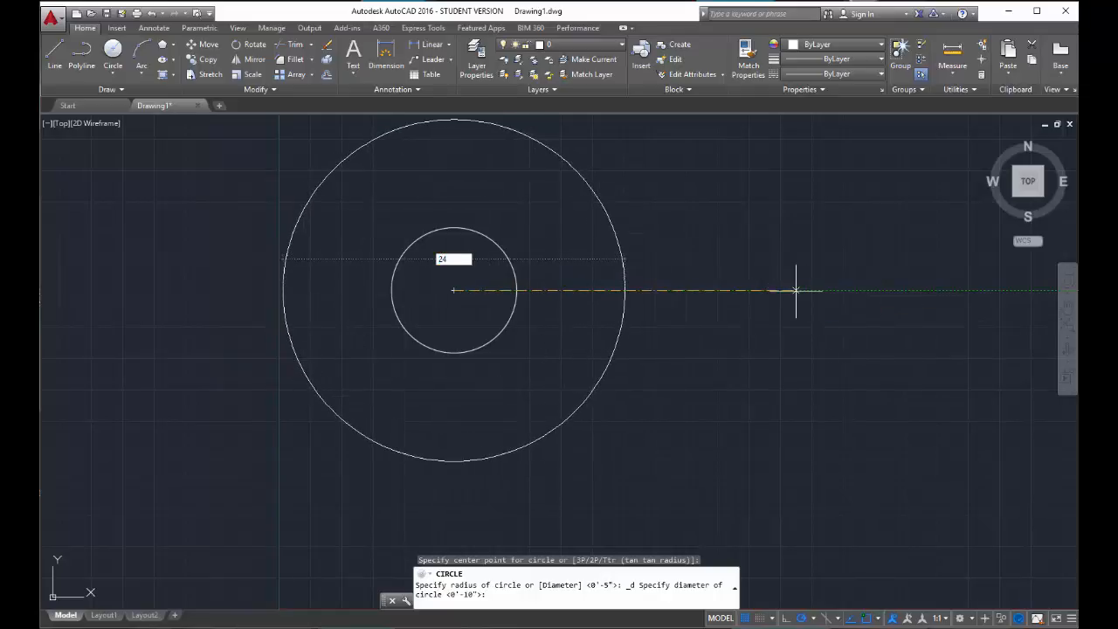
key("Return")
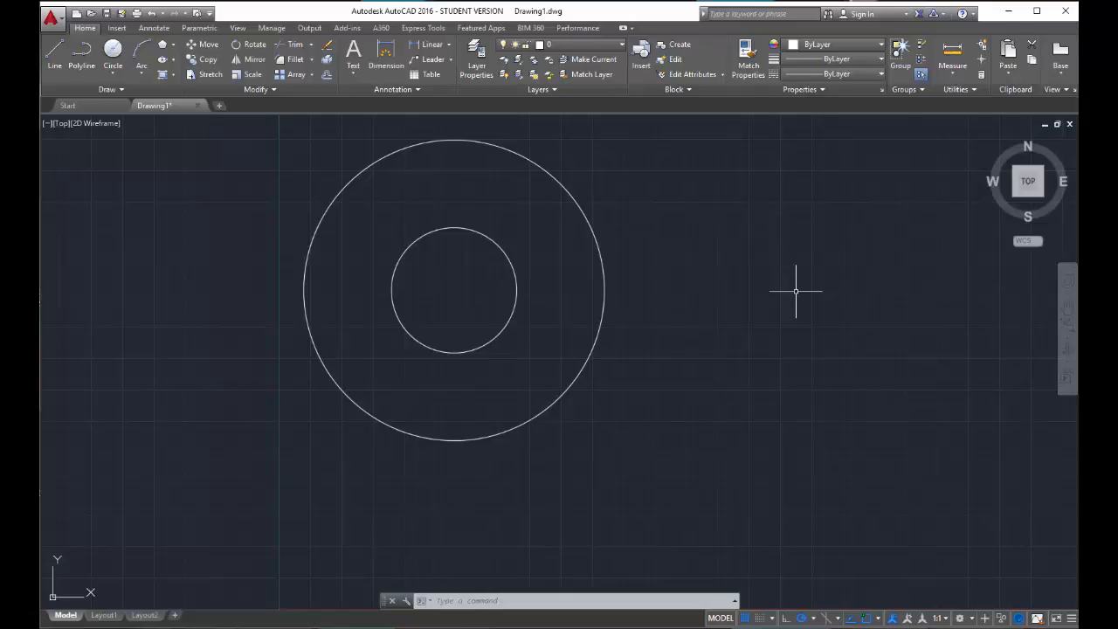
Select both concentric circles with a crossing window and erase them
left_click(634, 367)
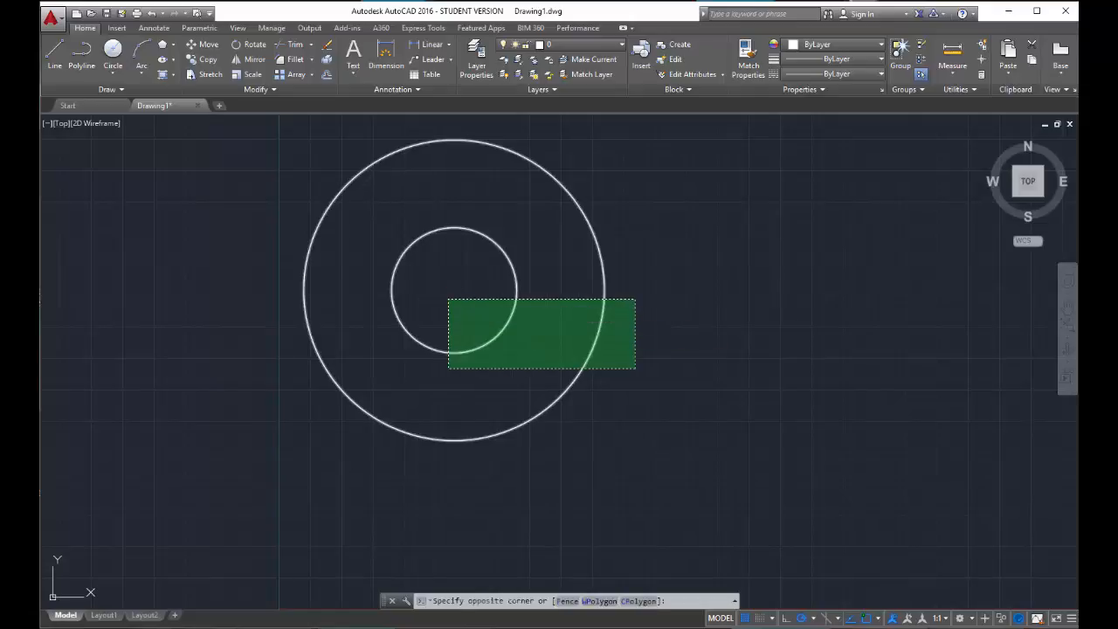
left_click(448, 298)
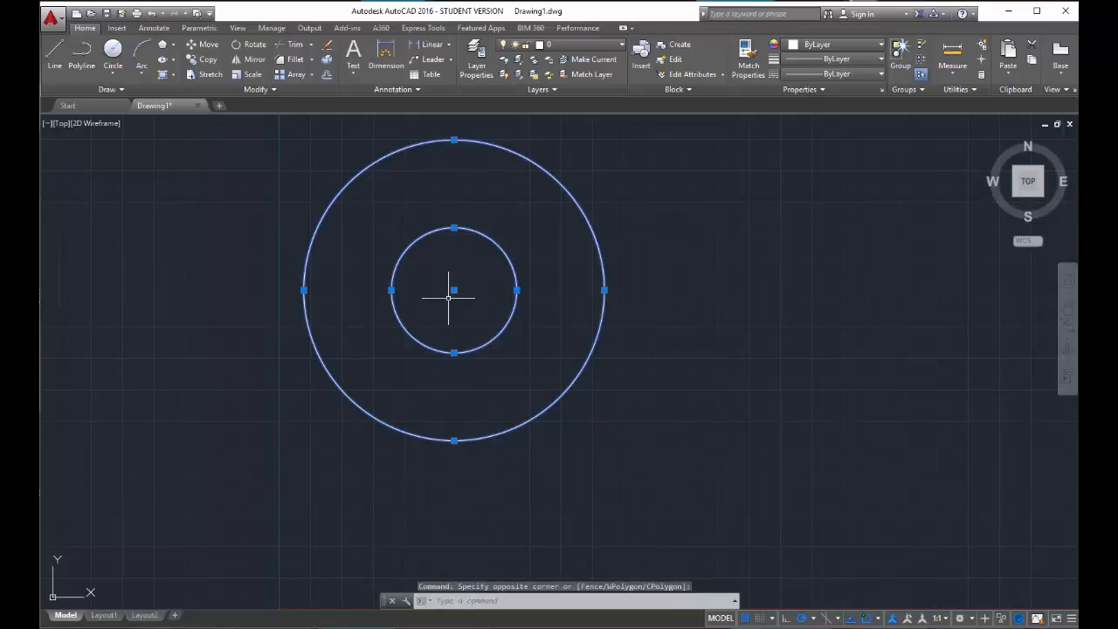
key("Delete")
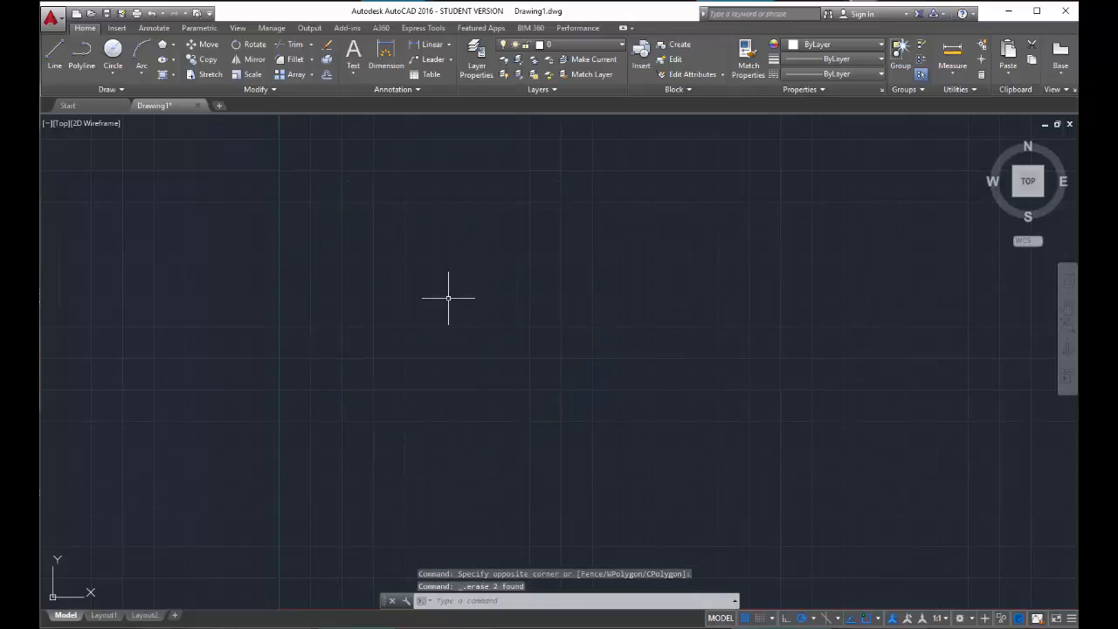
Draw a large 2-Point circle by picking the two end points of its horizontal diameter
left_click(119, 74)
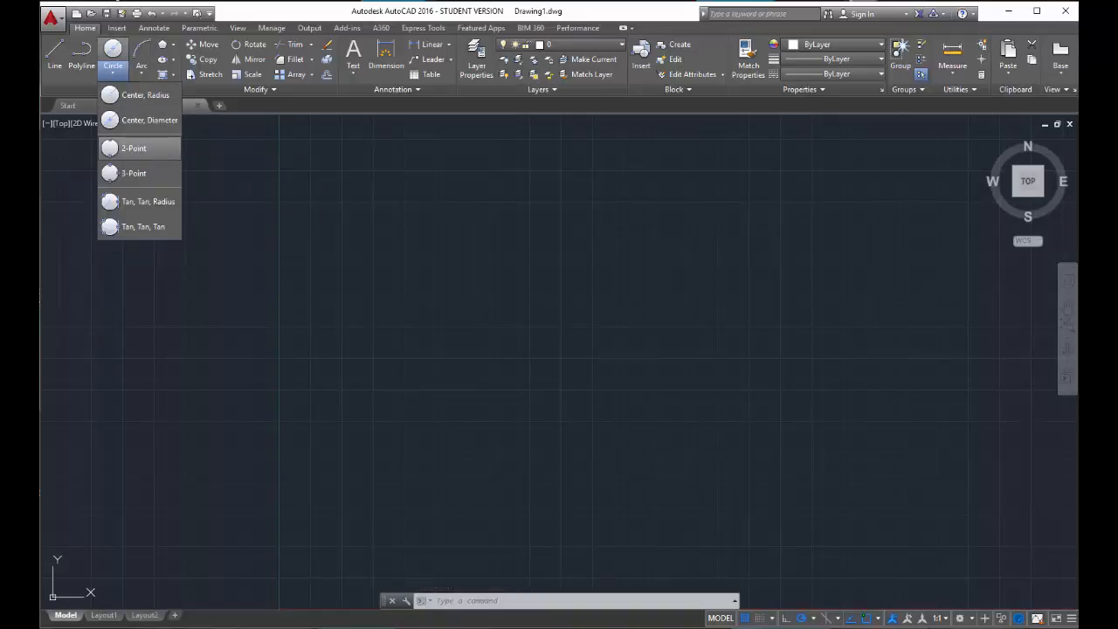
left_click(133, 149)
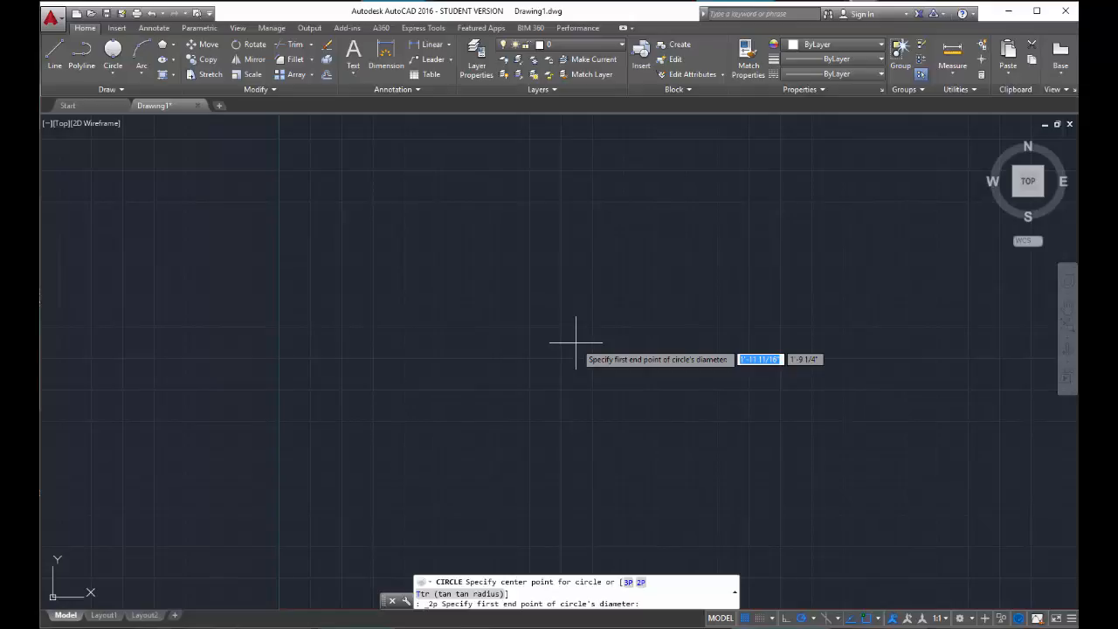
left_click(344, 314)
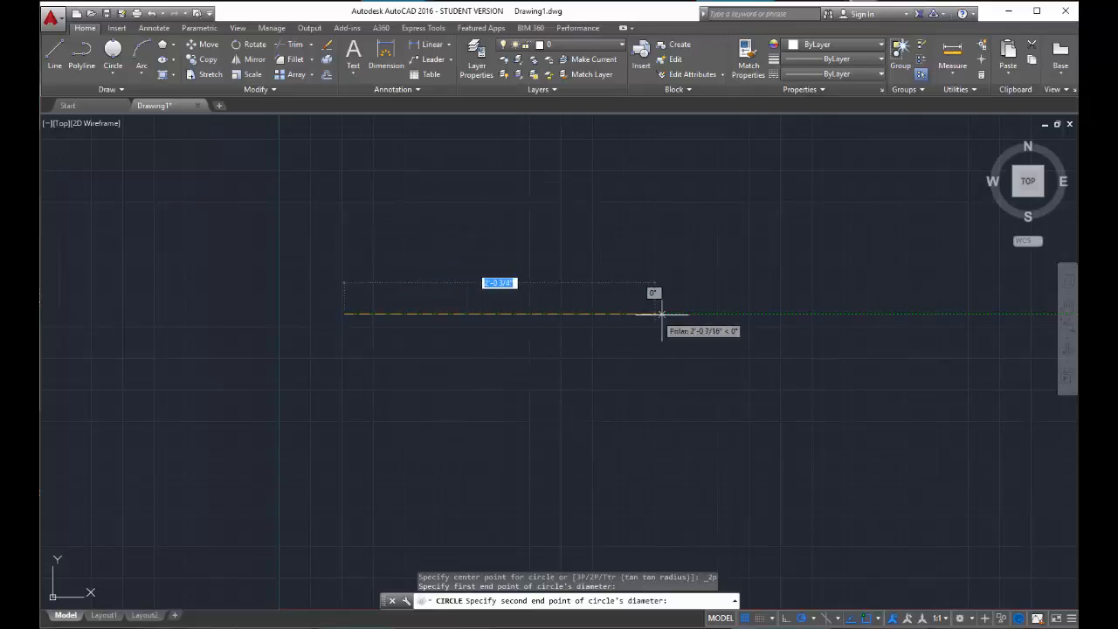
left_click(750, 313)
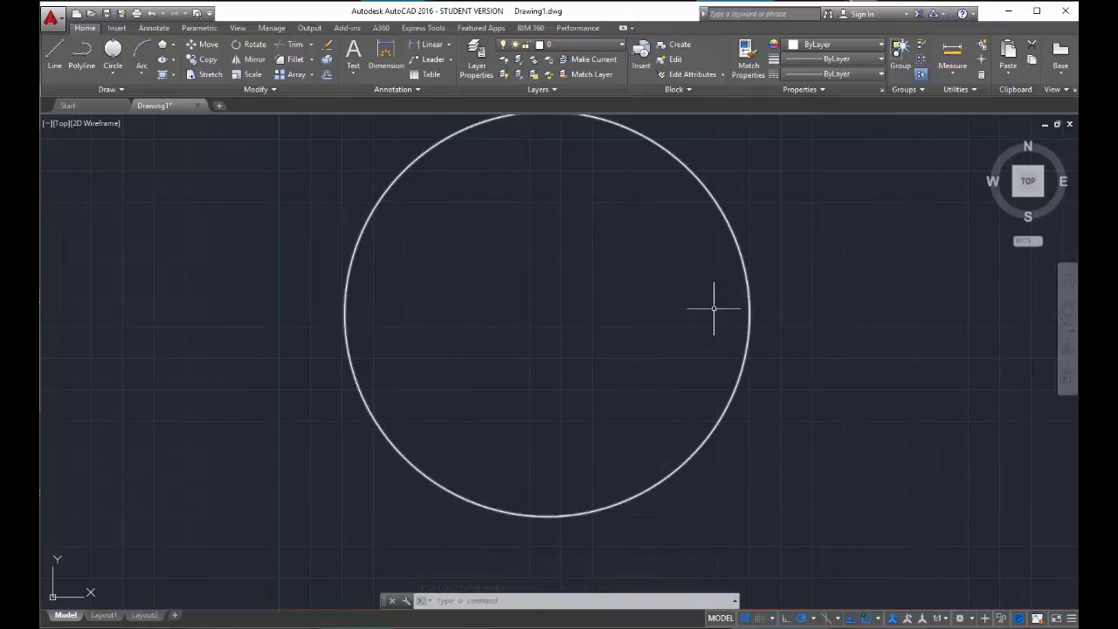
Draw a 2-Point circle from a point outside the large circle's right side to the large circle's center
left_click(113, 54)
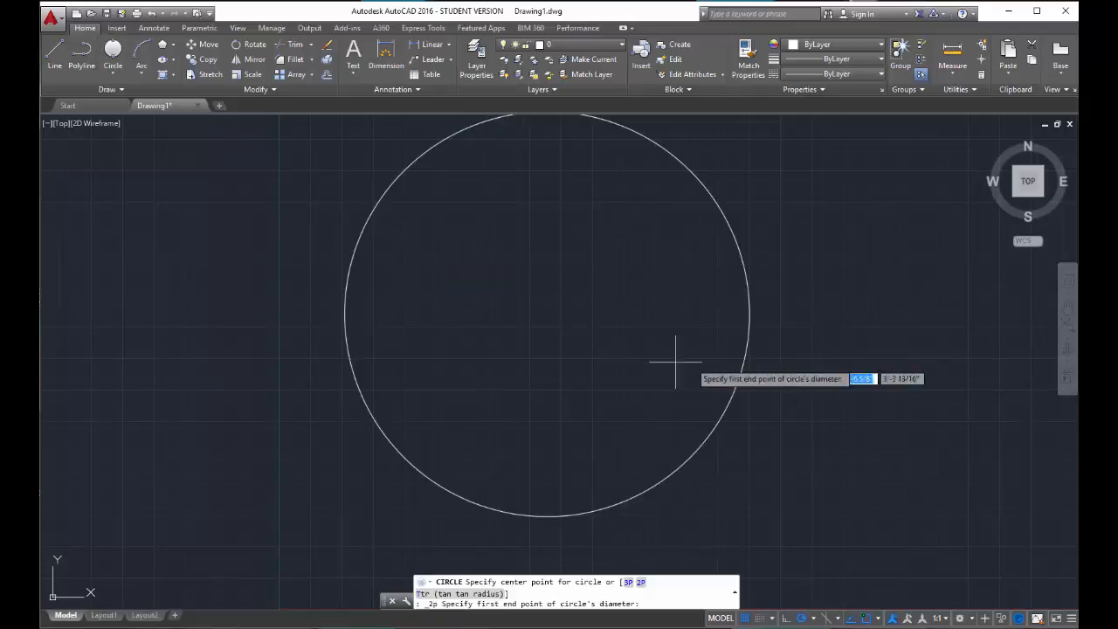
left_click(872, 302)
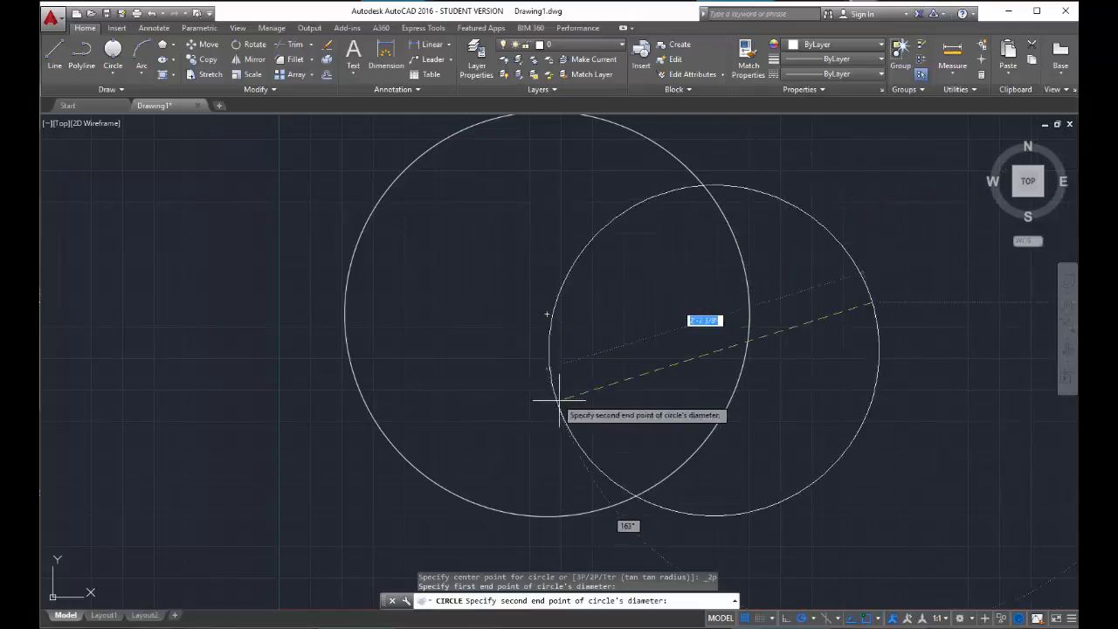
left_click(548, 312)
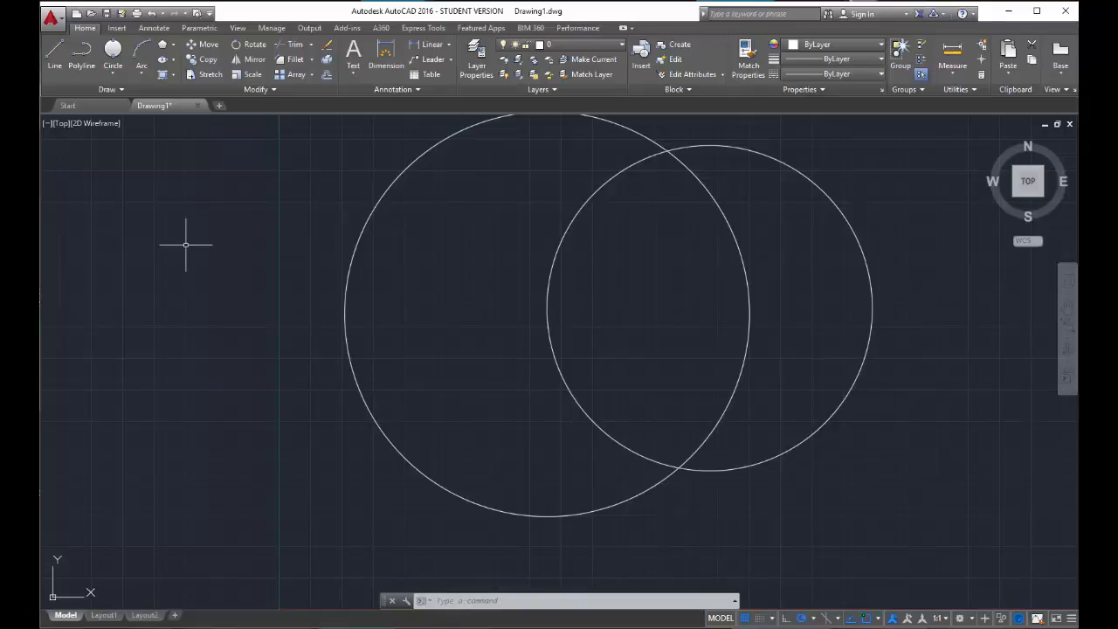
Draw two separate, roughly parallel vertical lines in the empty area left of the circles
left_click(56, 54)
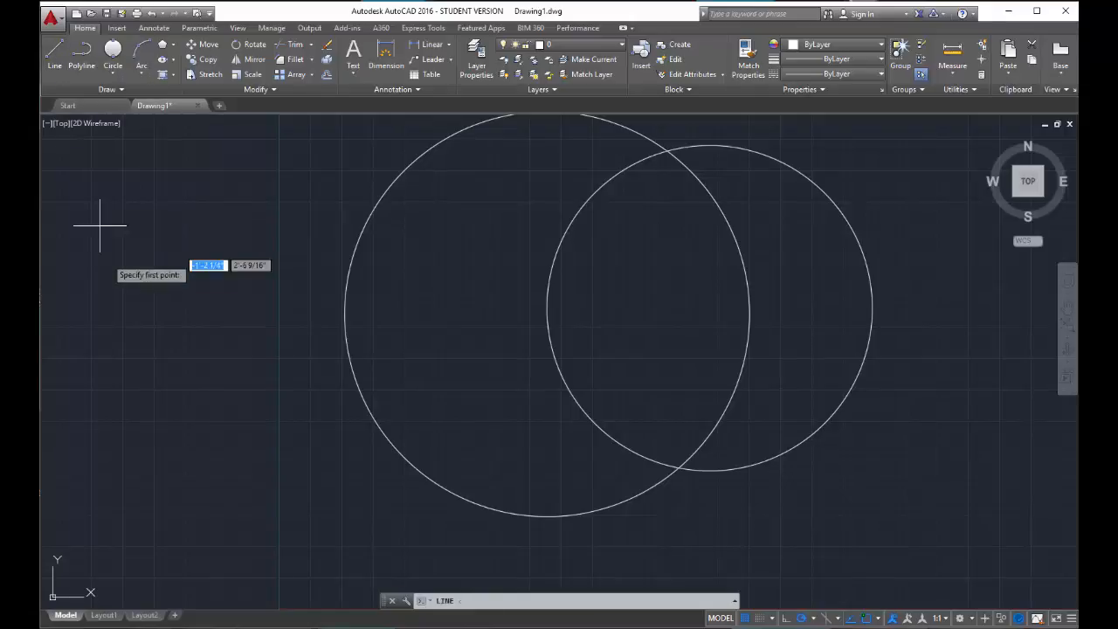
left_click(74, 258)
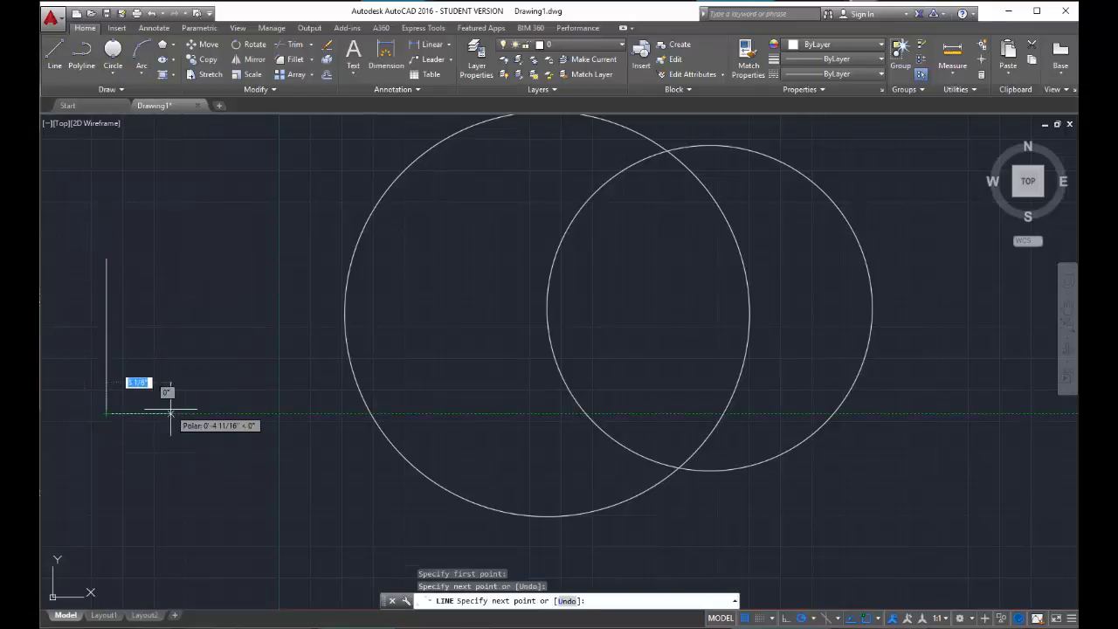
left_click(175, 413)
key("Escape")
left_click(54, 52)
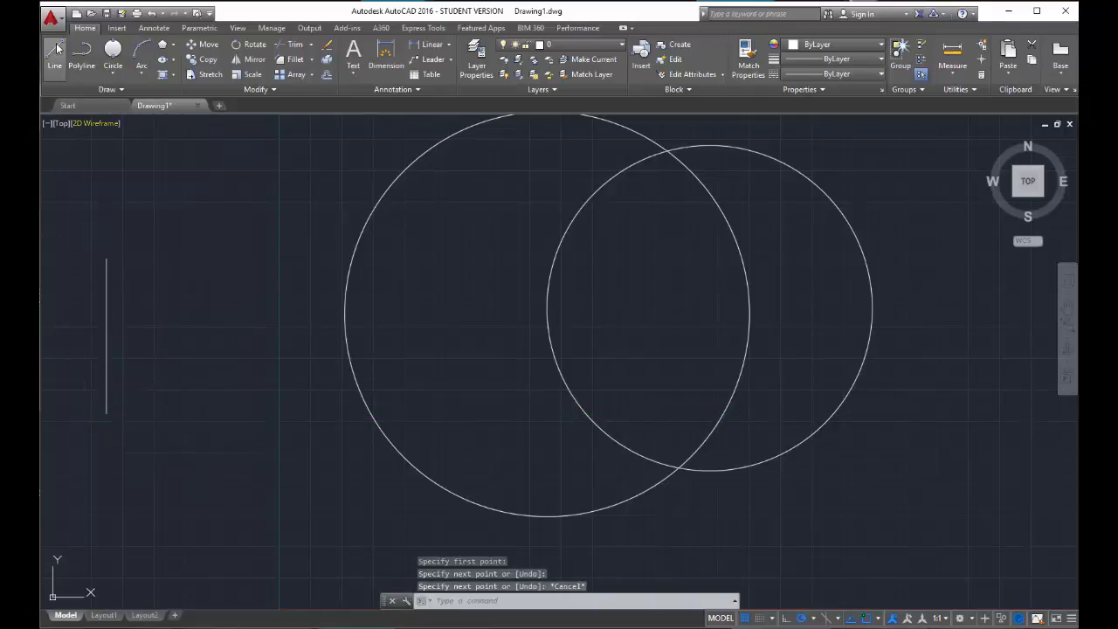
left_click(260, 253)
left_click(259, 427)
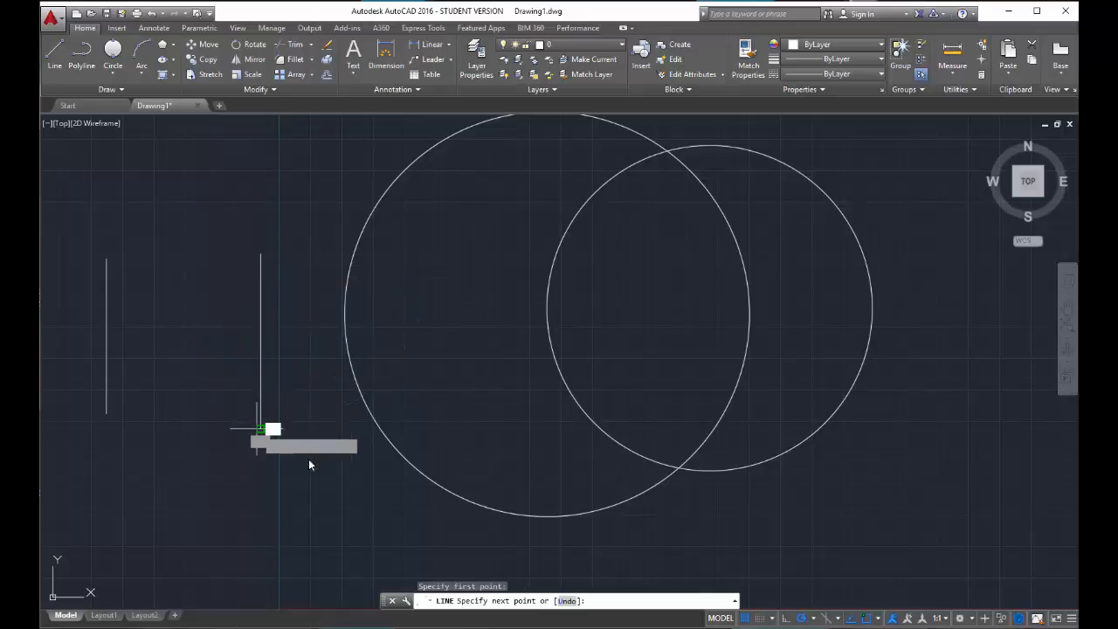
key("Escape")
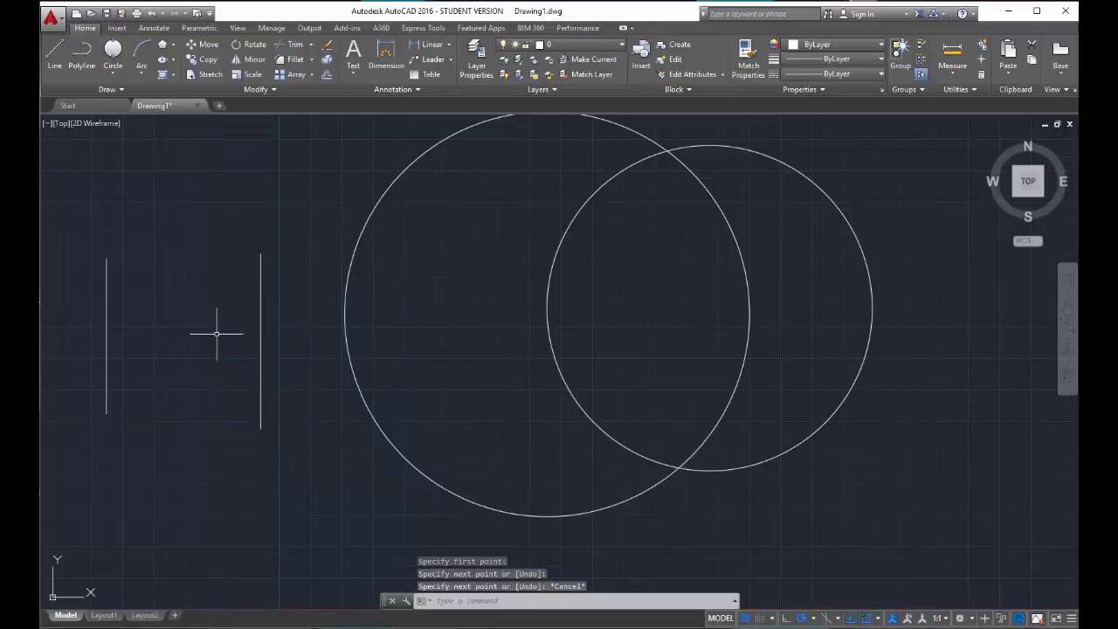
Draw a 2-Point circle spanning from the midpoint of the left vertical line to the right vertical line
left_click(113, 52)
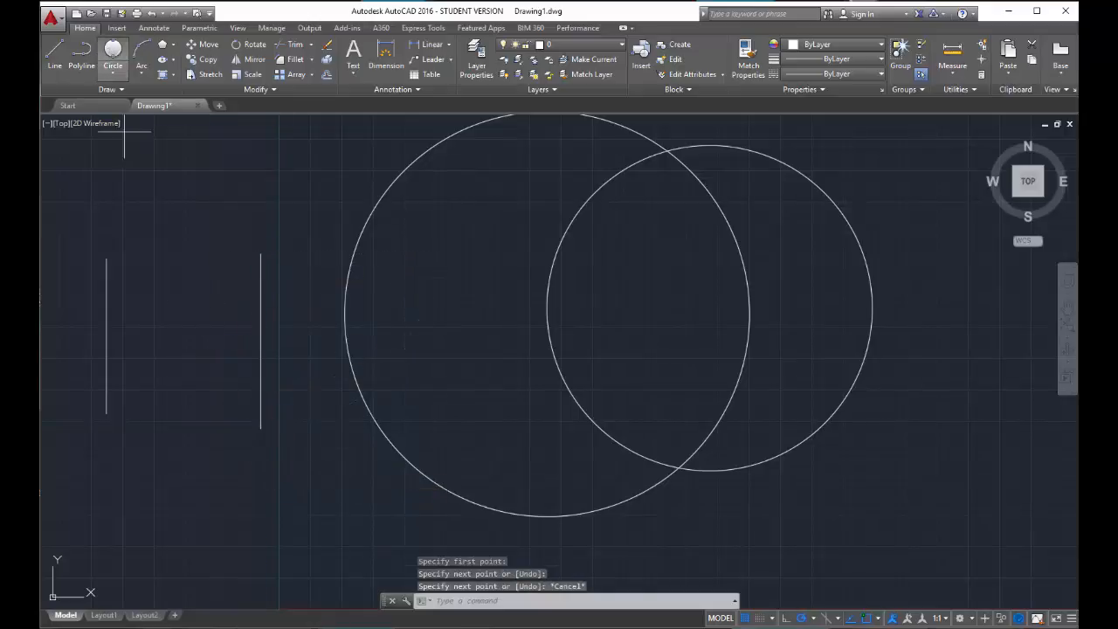
left_click(107, 336)
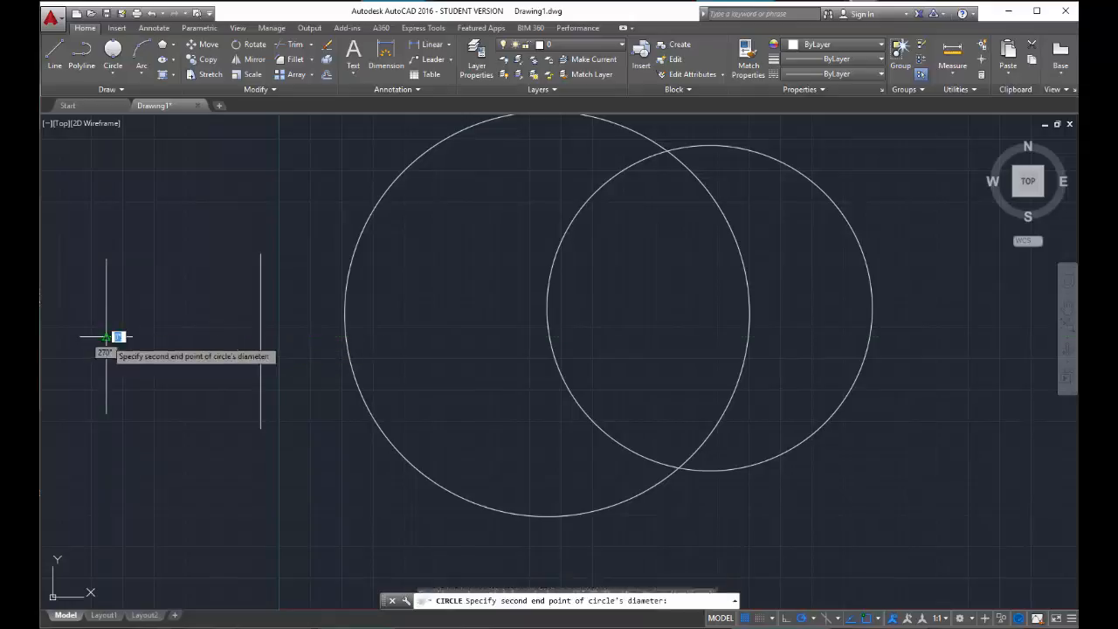
left_click(260, 342)
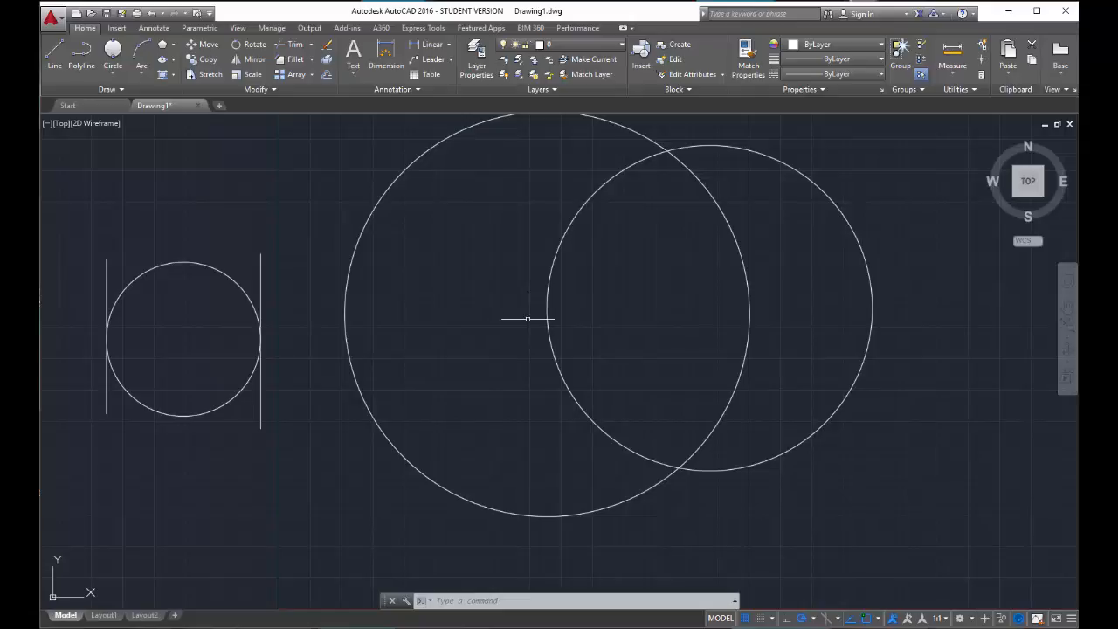
Select all the circles and both vertical lines with a crossing window and erase them
left_click(772, 515)
left_click(73, 238)
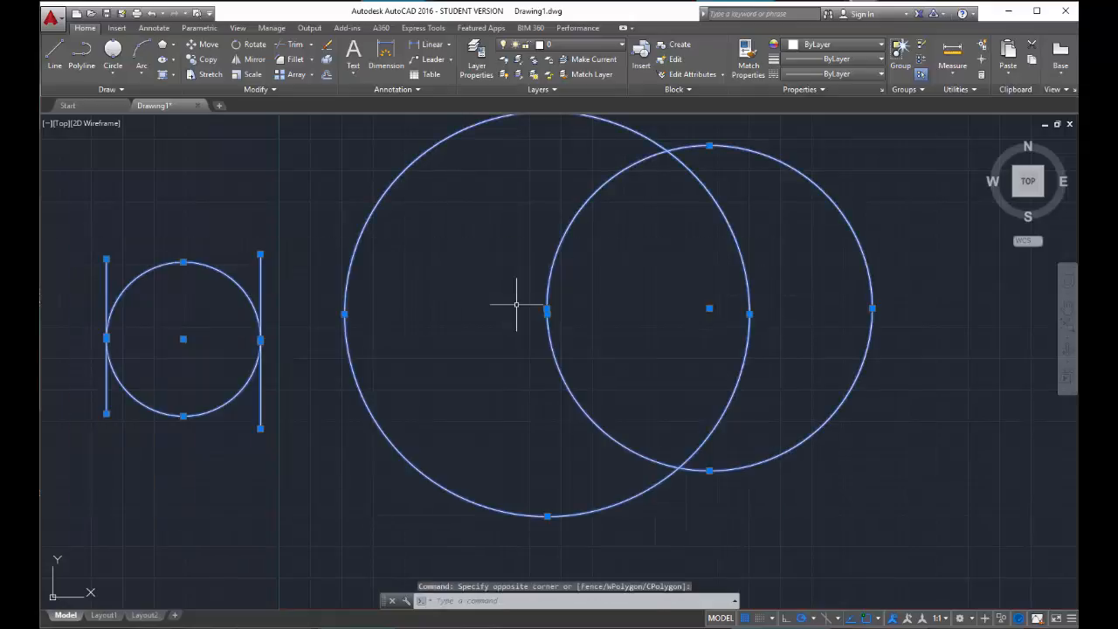
key("Delete")
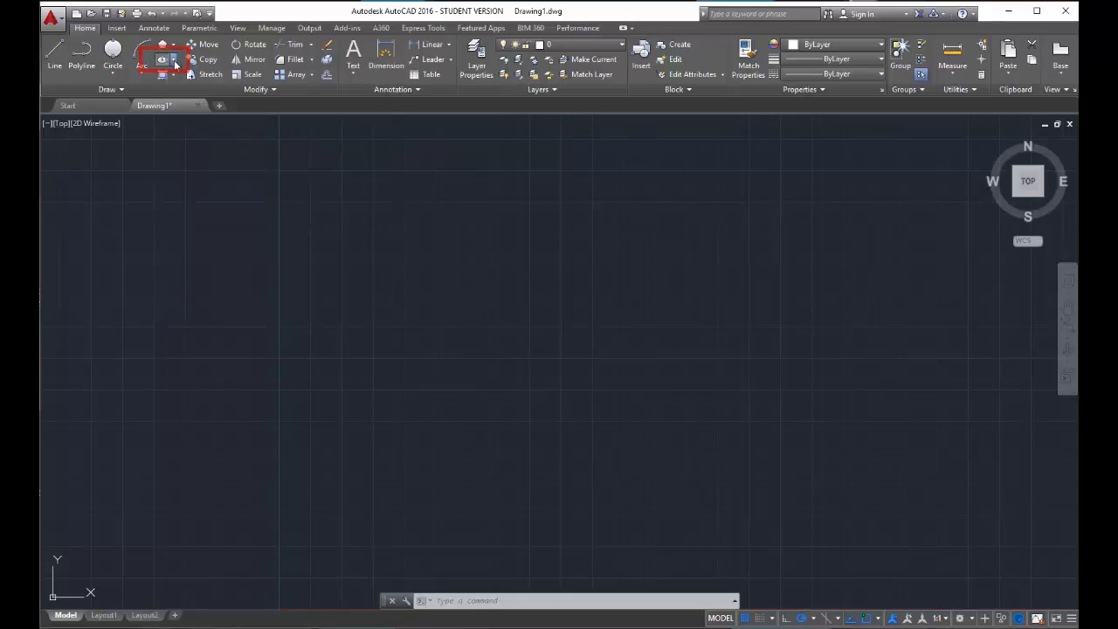
Draw a wide, flat horizontal ellipse with the Center method, picking its center, axis endpoint and other axis distance
left_click(175, 62)
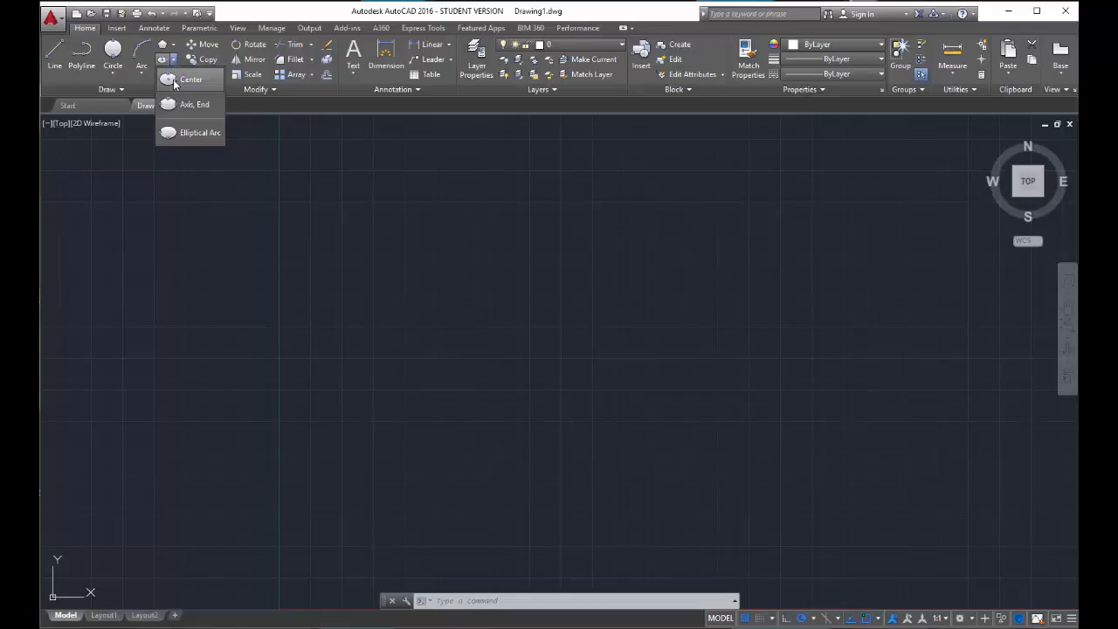
left_click(188, 79)
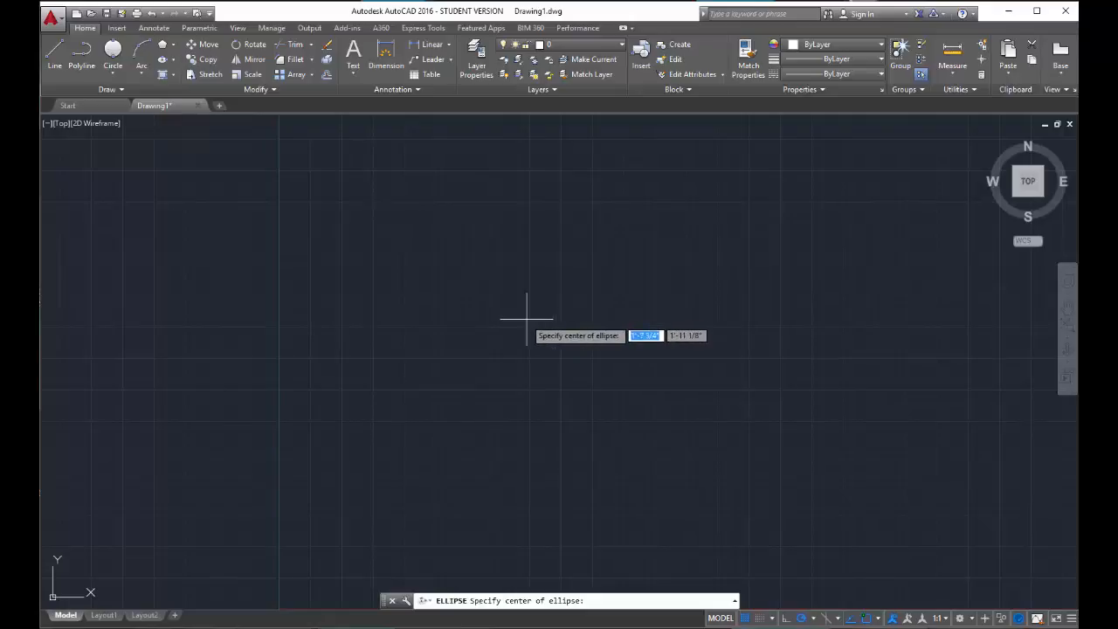
left_click(485, 334)
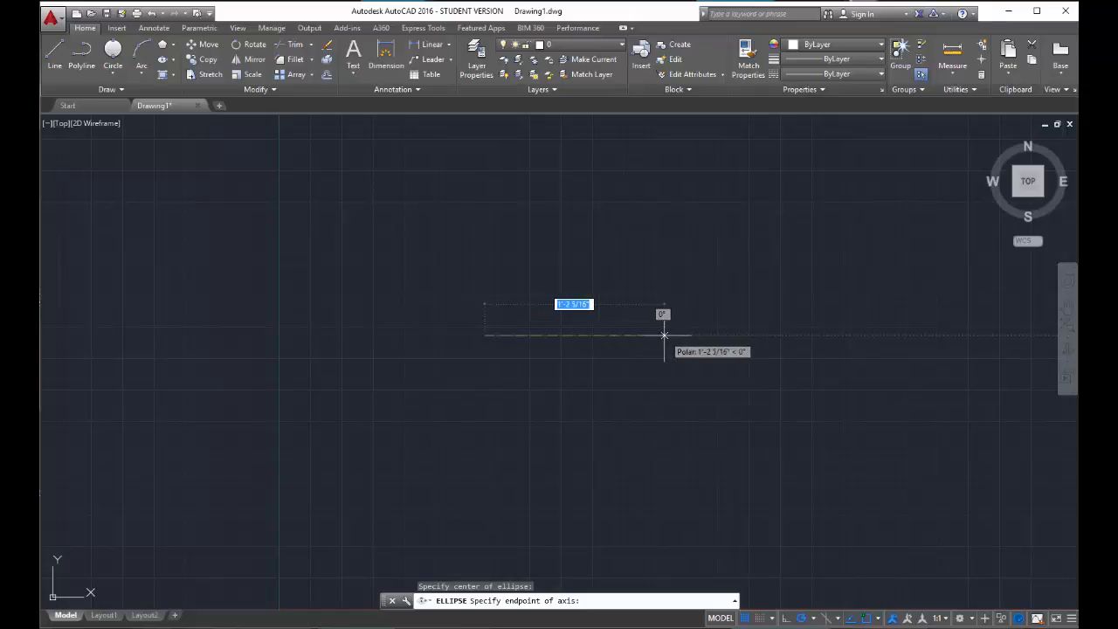
left_click(694, 334)
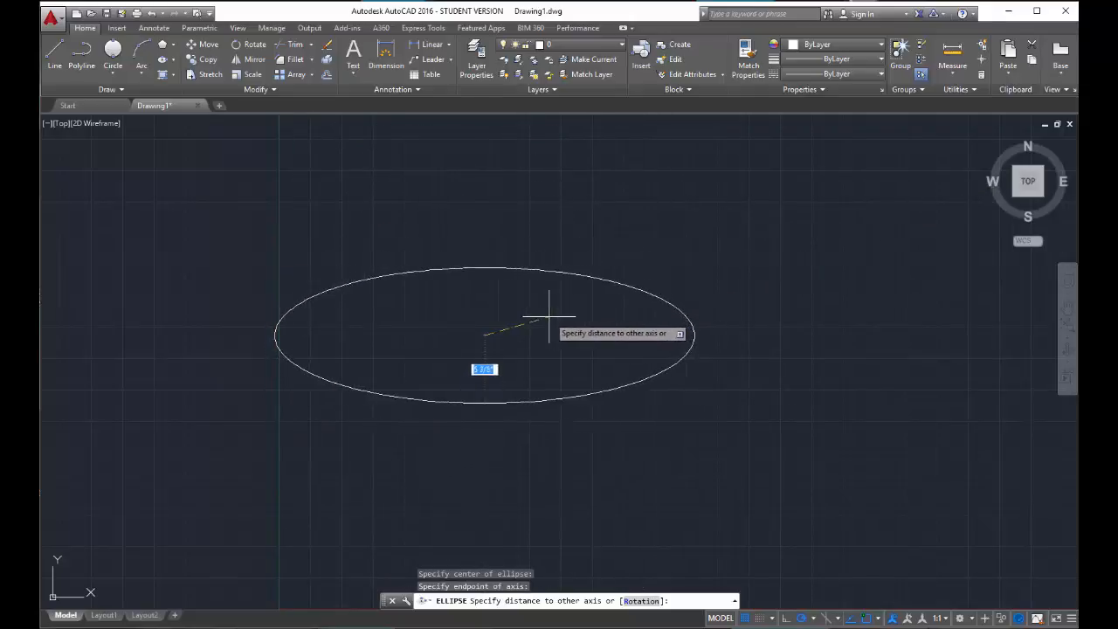
left_click(485, 380)
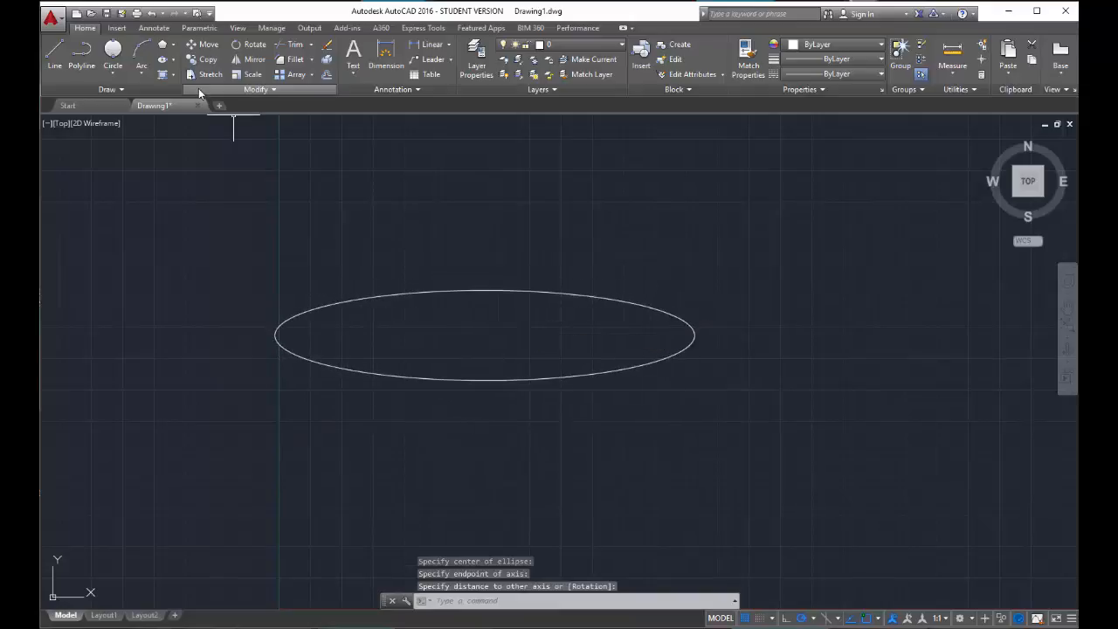
Draw a Center ellipse on the first ellipse's right end point, with a 12" horizontal and a 15" vertical half-axis
left_click(161, 60)
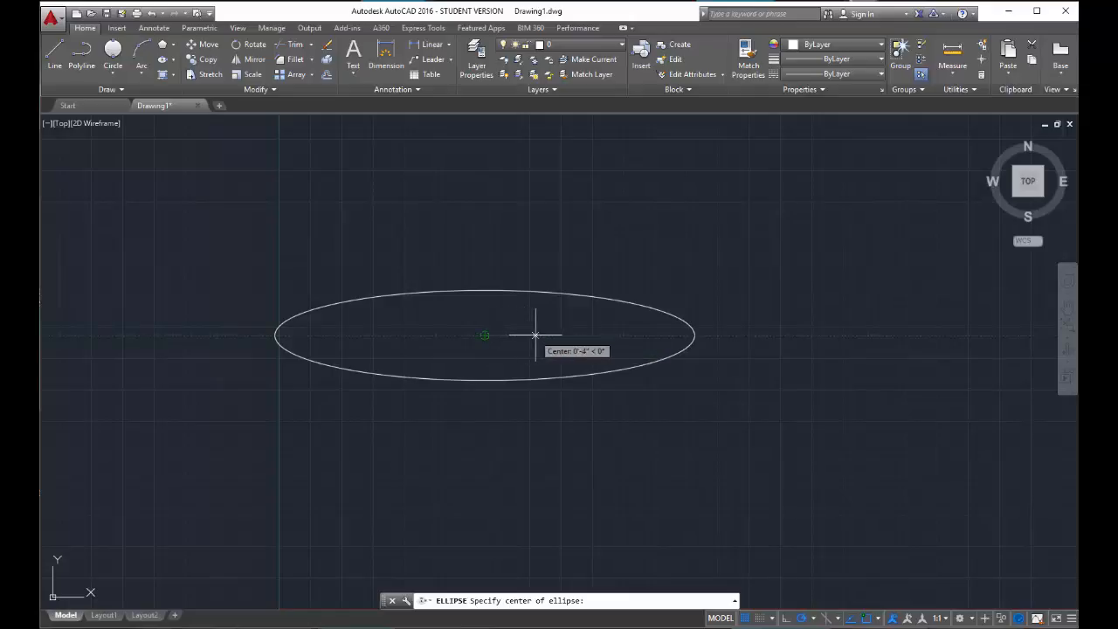
left_click(695, 335)
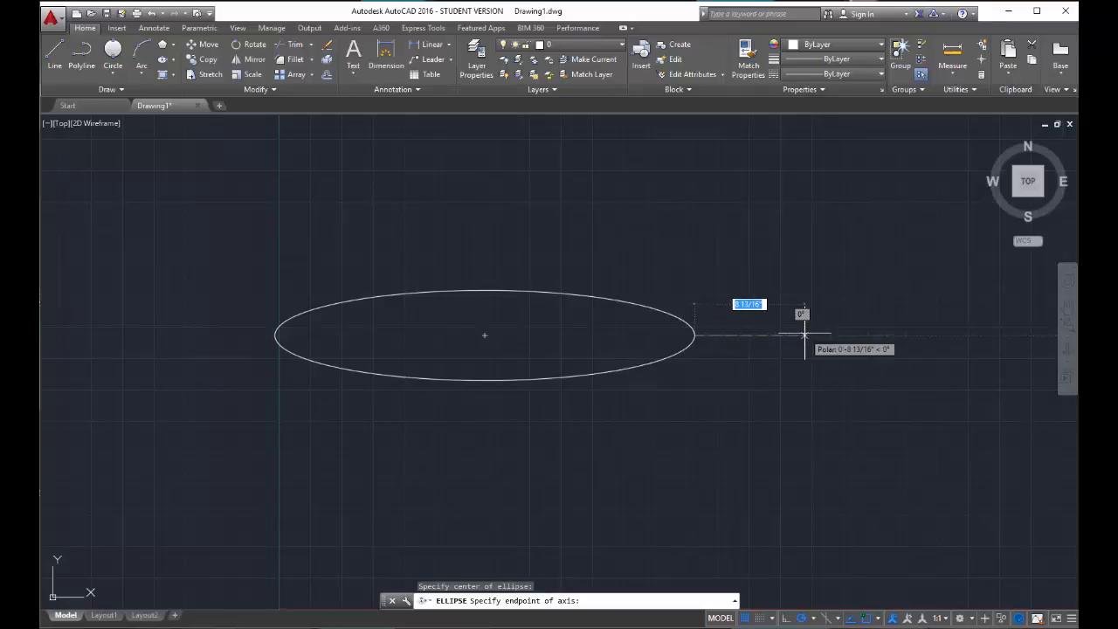
type("12")
key("Return")
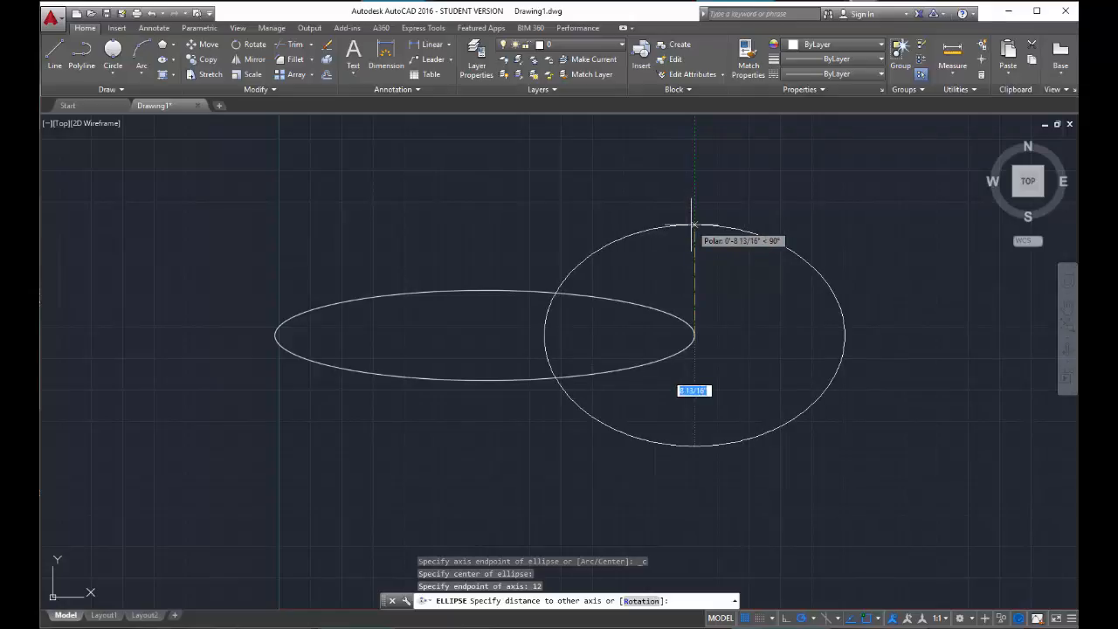
type("15")
key("Return")
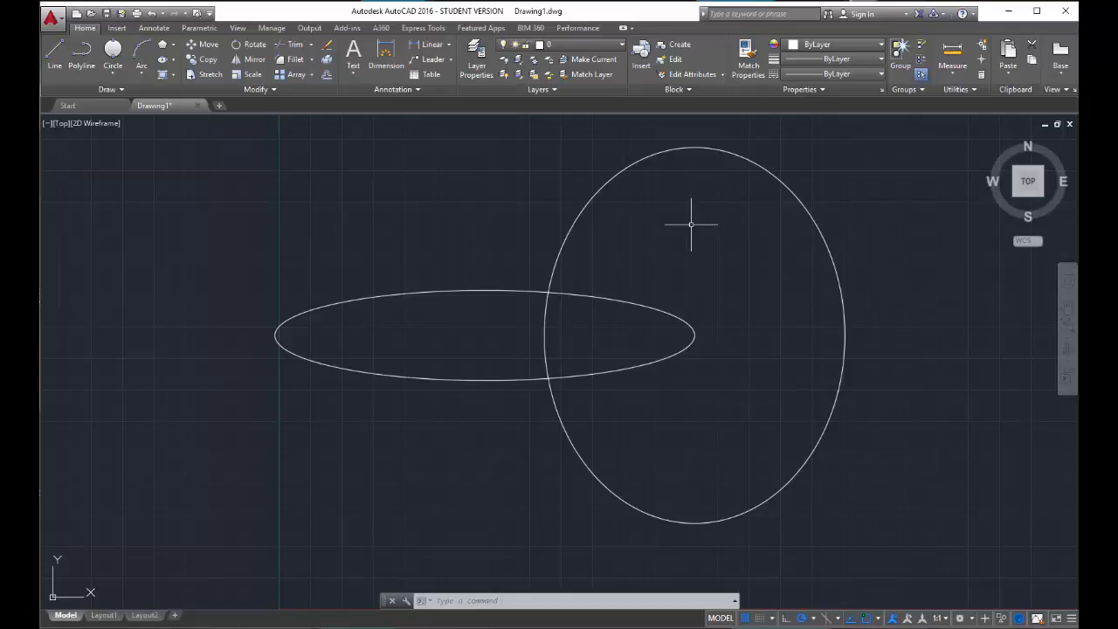
Grip-stretch the second ellipse's top and right quadrants inward to reduce its height and width
left_click(770, 173)
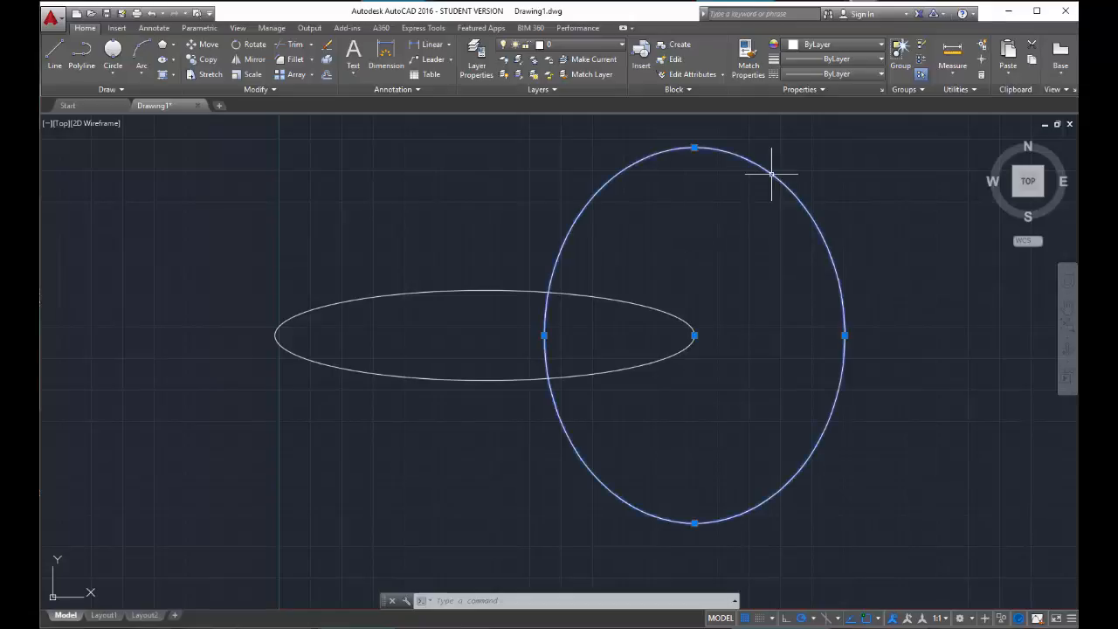
left_click(695, 147)
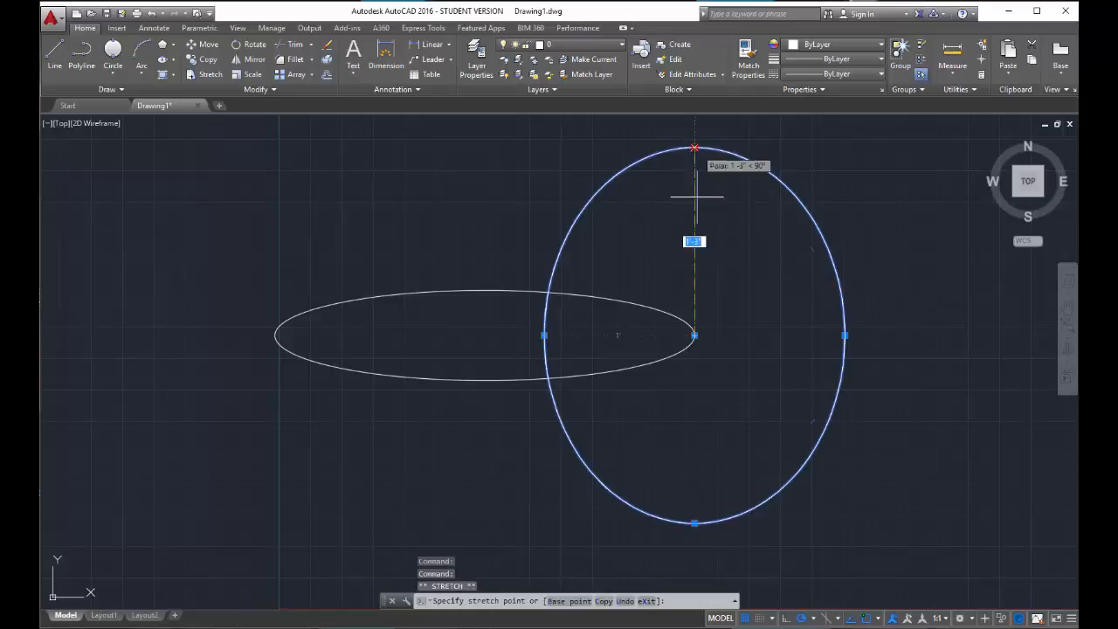
left_click(690, 281)
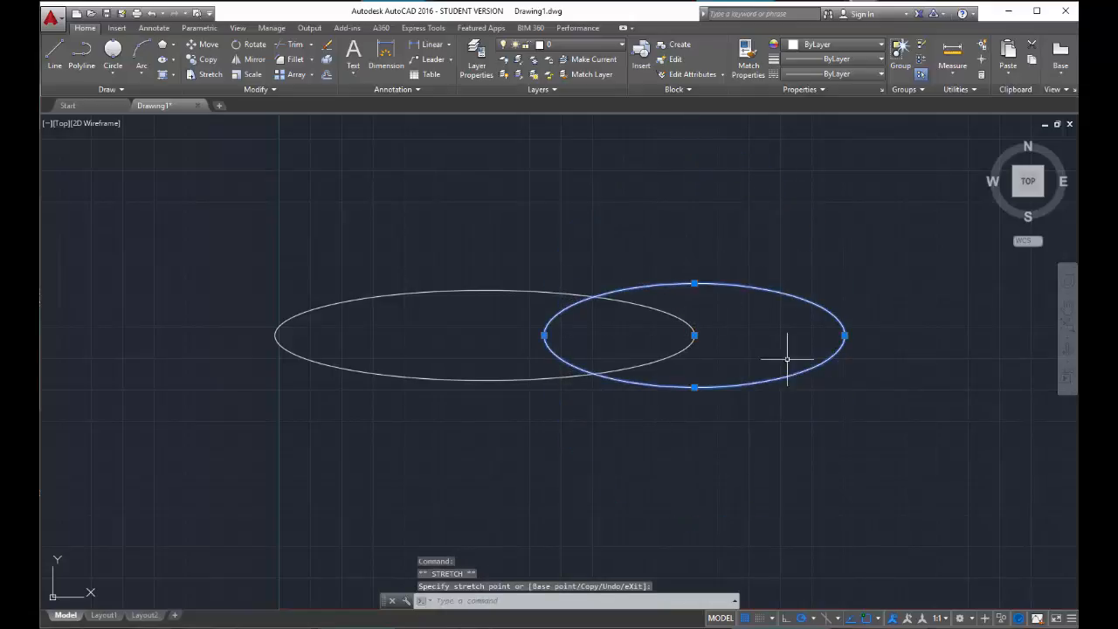
left_click(843, 335)
left_click(777, 335)
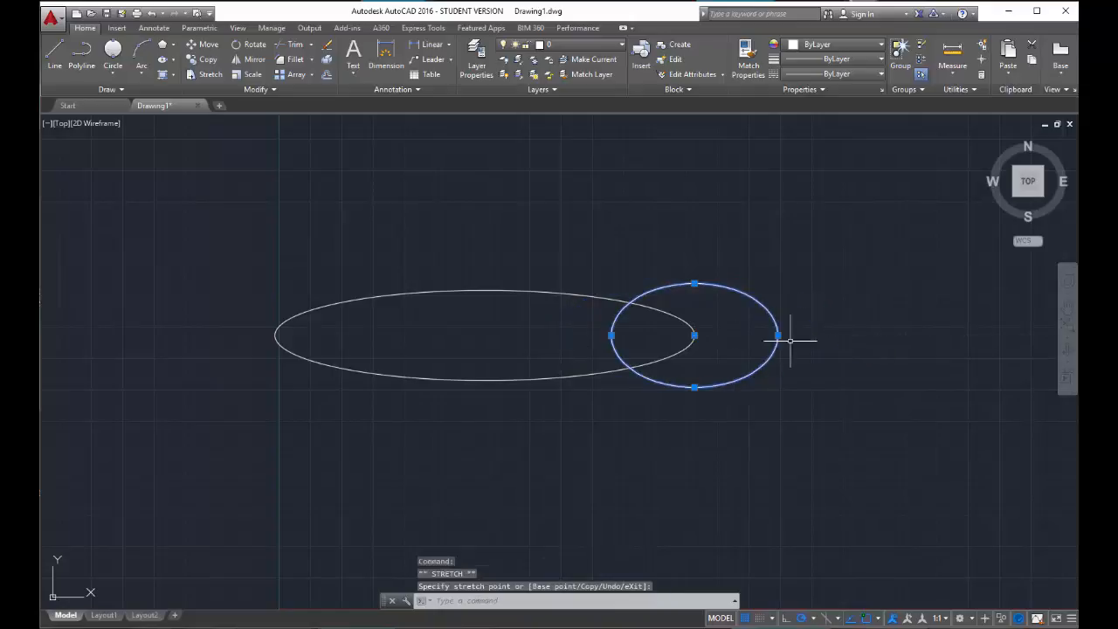
Select both ellipses with a crossing window and erase them
left_click(830, 403)
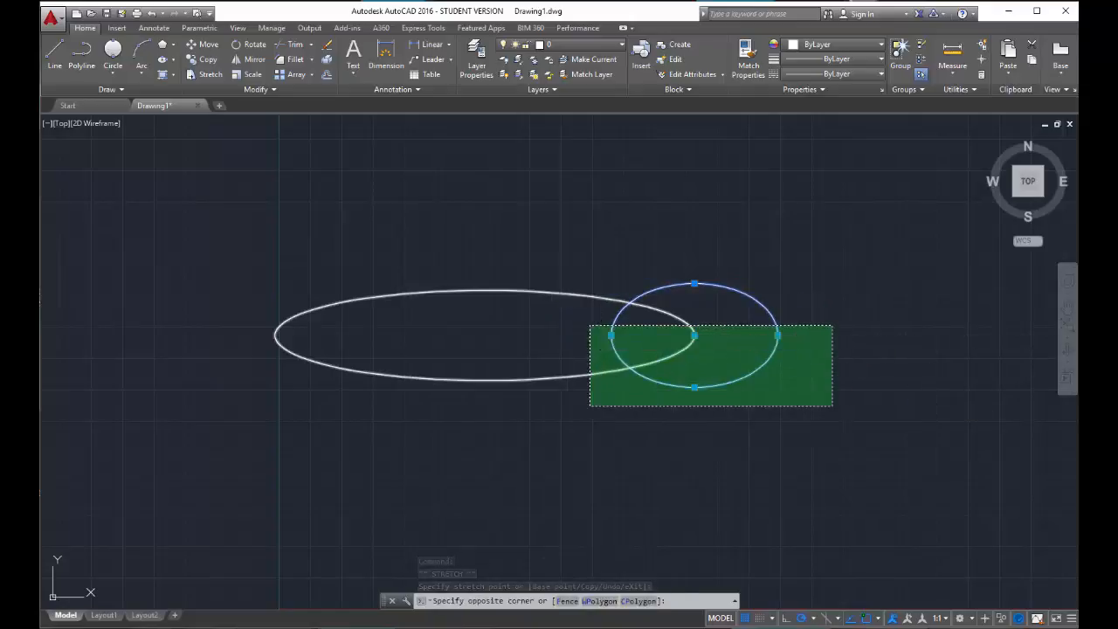
left_click(590, 325)
key("Delete")
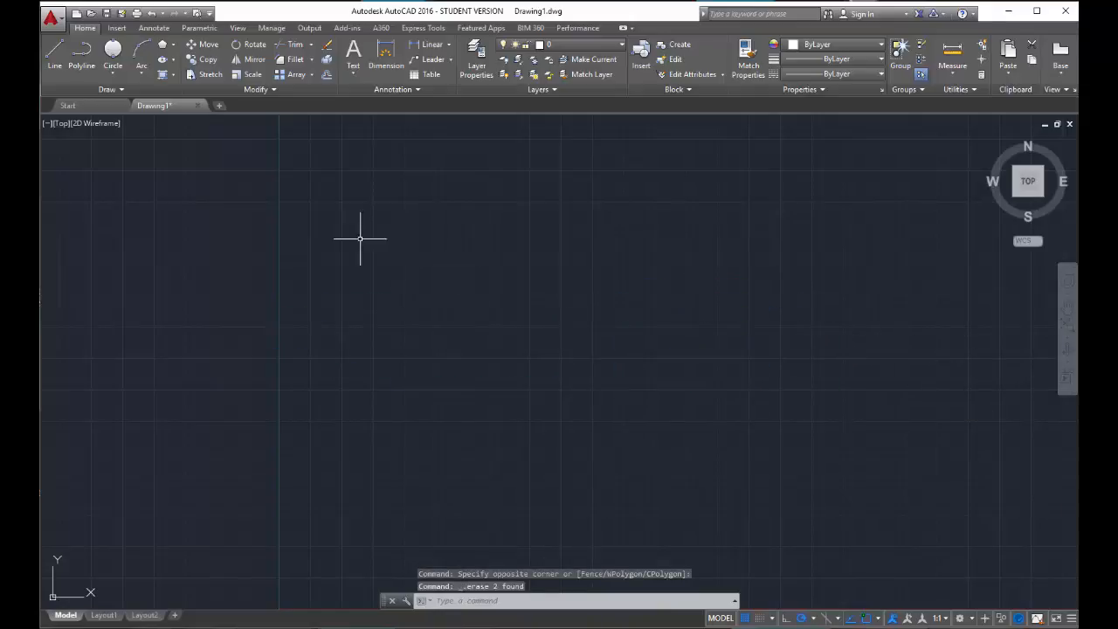
Draw a large horizontal ellipse with the Axis, End method, picking both major axis endpoints and the other axis distance
left_click(173, 60)
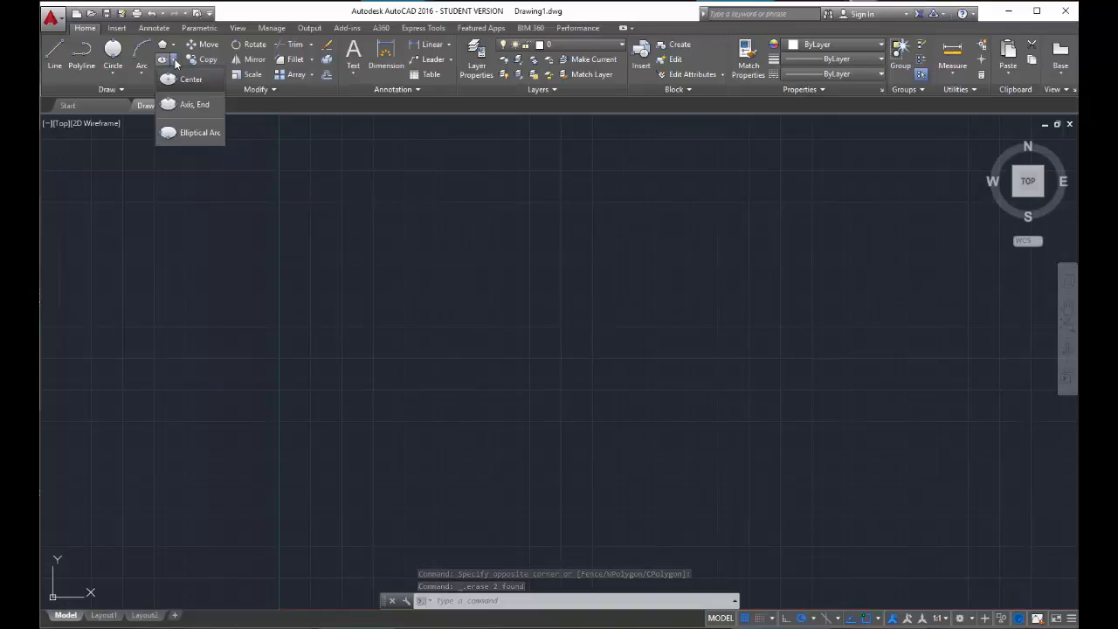
left_click(181, 109)
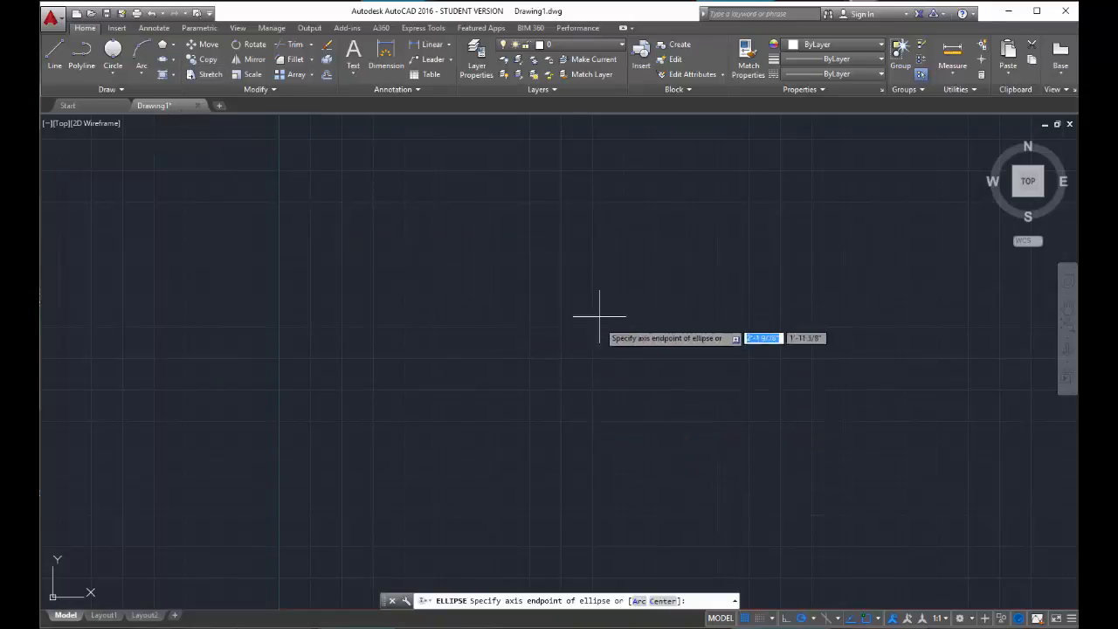
left_click(365, 302)
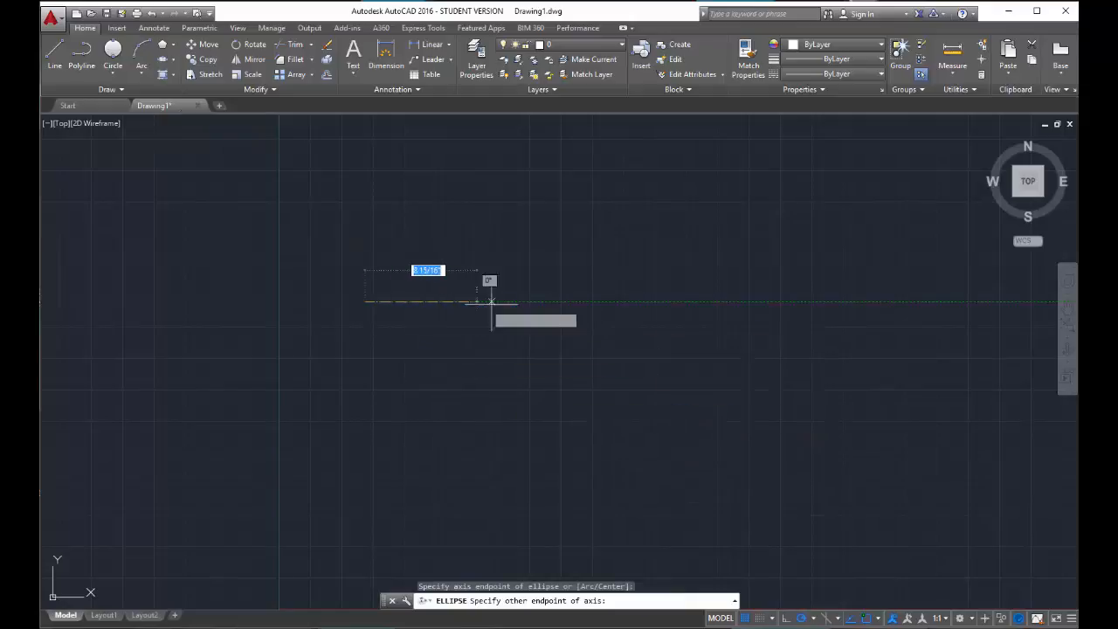
left_click(804, 301)
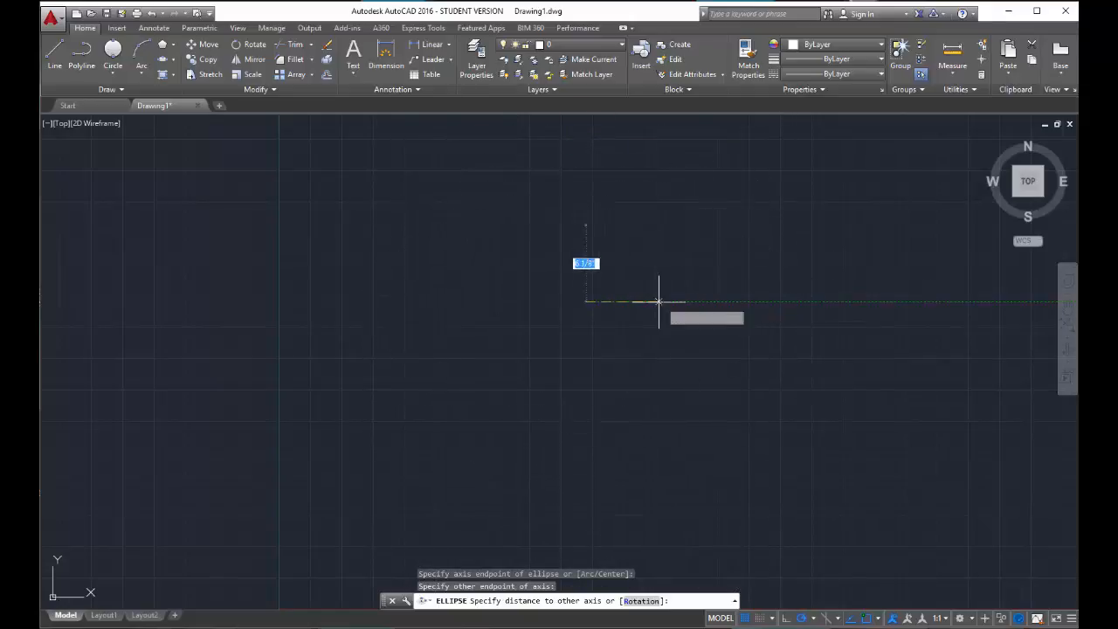
left_click(698, 301)
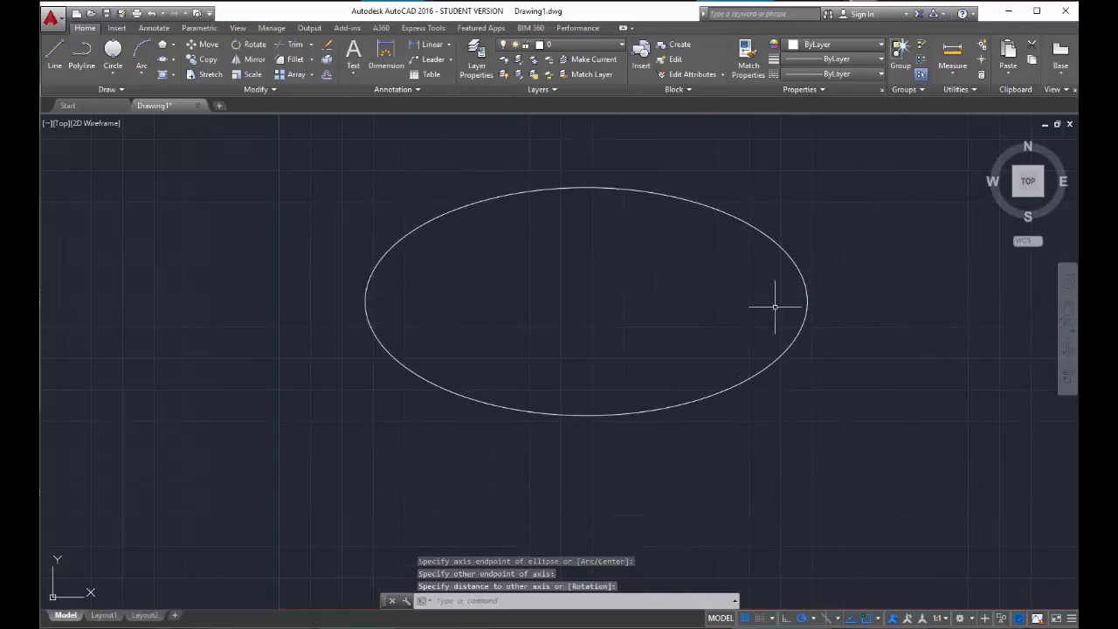
Draw a tall vertical ellipse with the Axis, End method, overlapping the right half of the horizontal ellipse
left_click(164, 59)
left_click(162, 59)
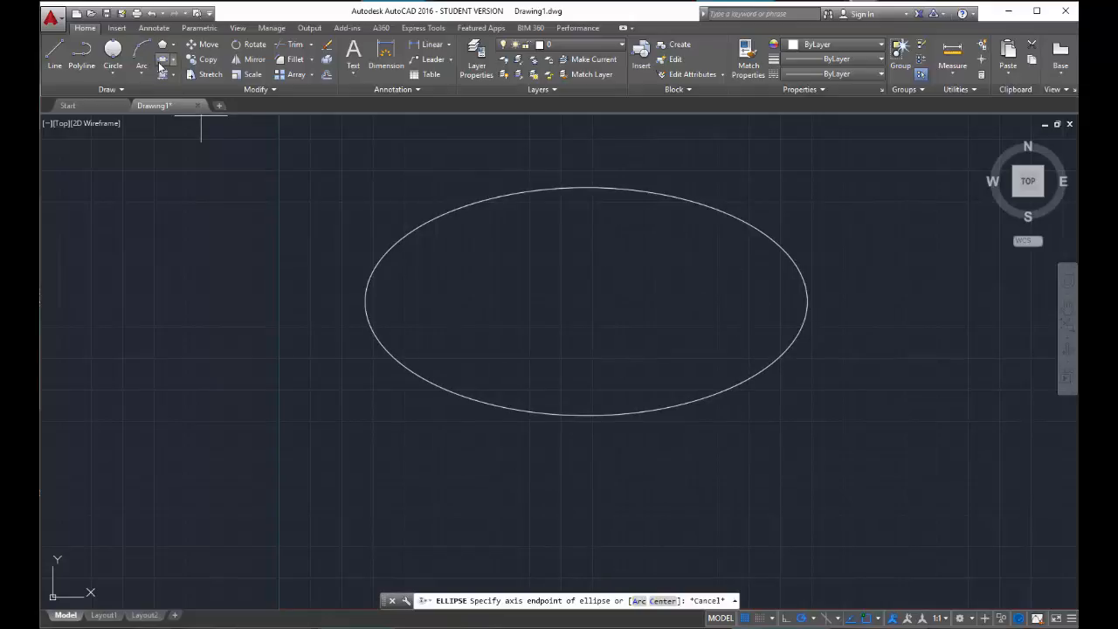
left_click(173, 60)
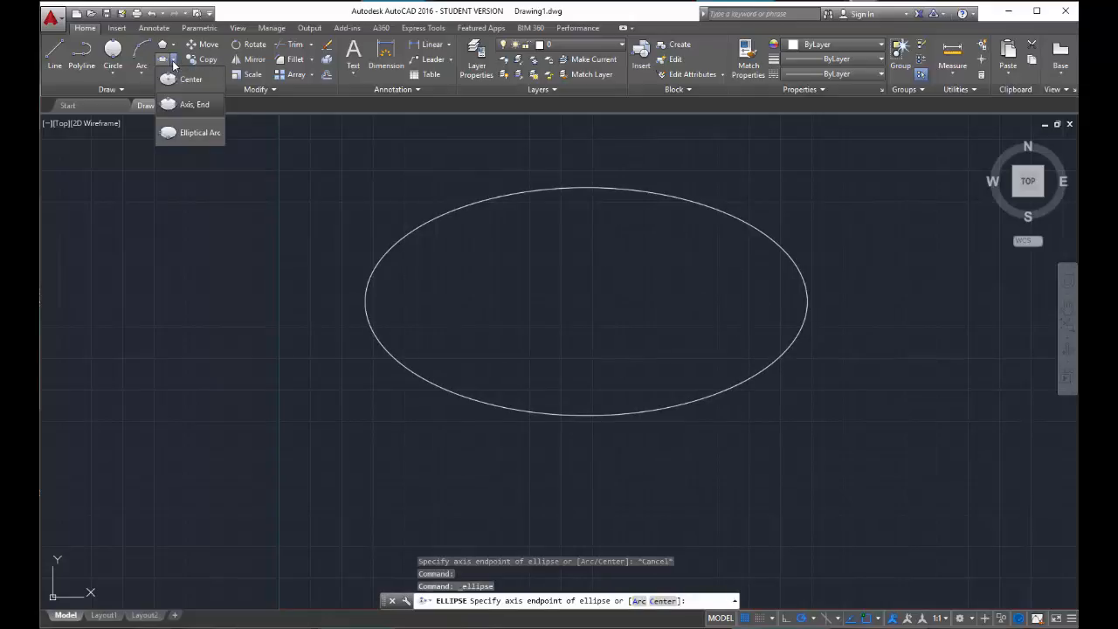
left_click(185, 109)
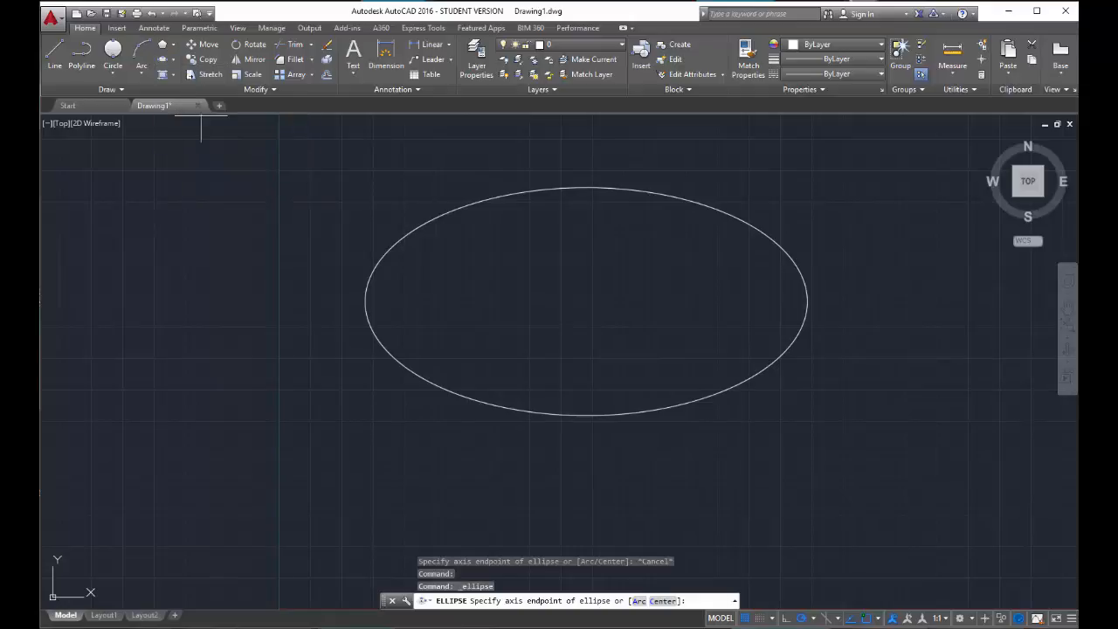
left_click(694, 149)
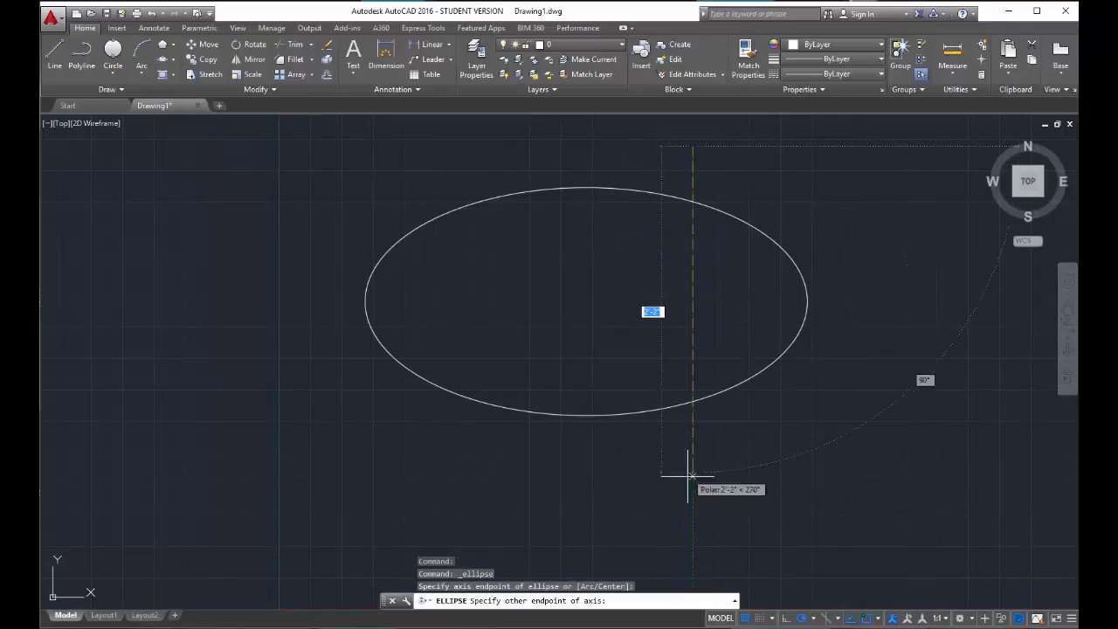
left_click(692, 522)
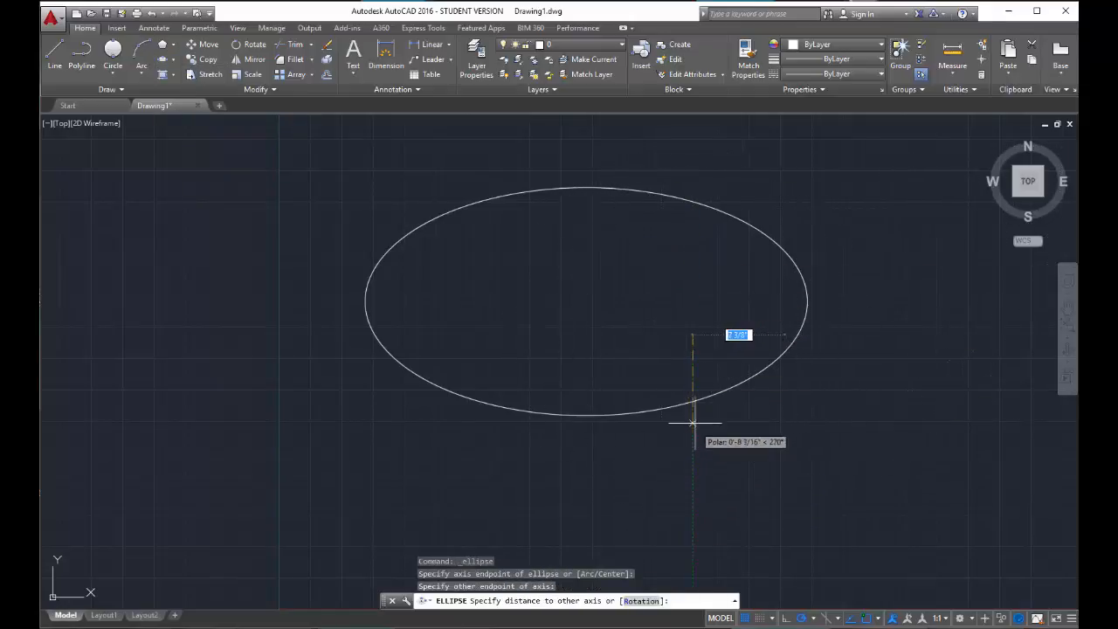
left_click(761, 379)
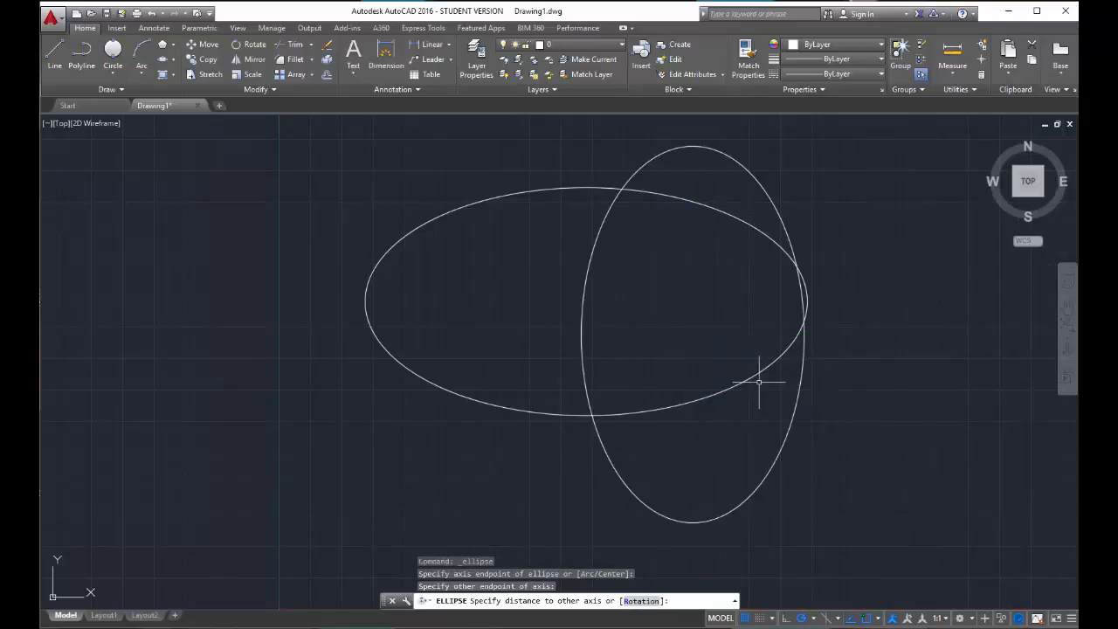
Draw a narrow tilted Axis, End ellipse left of the others, its major axis about 1'-9" long and sloping down to the right at about 51°
left_click(162, 59)
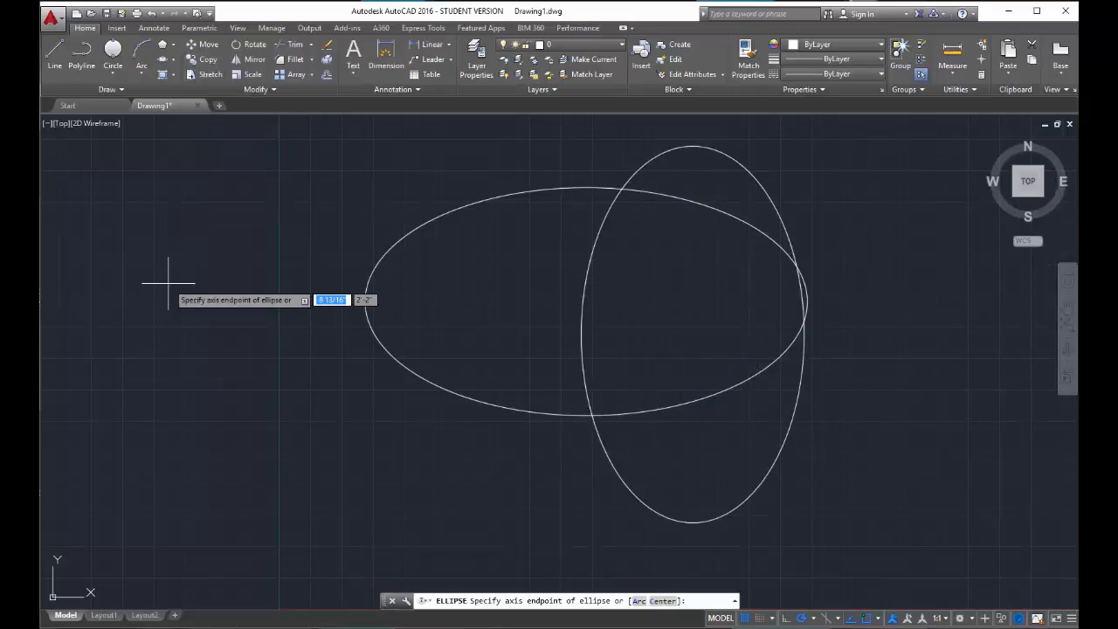
left_click(175, 228)
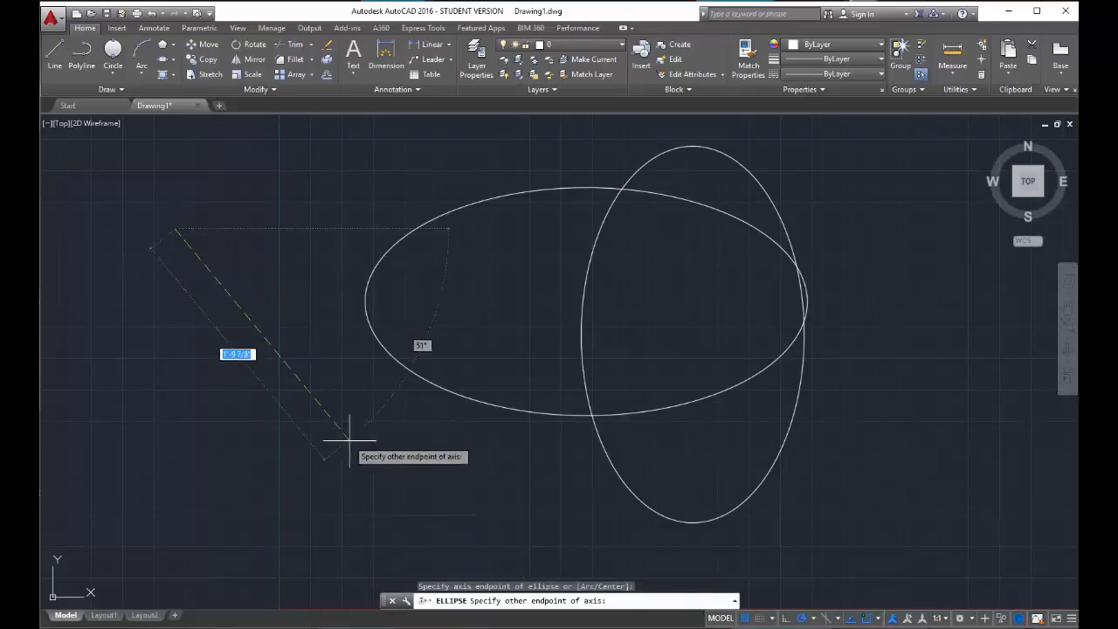
left_click(349, 440)
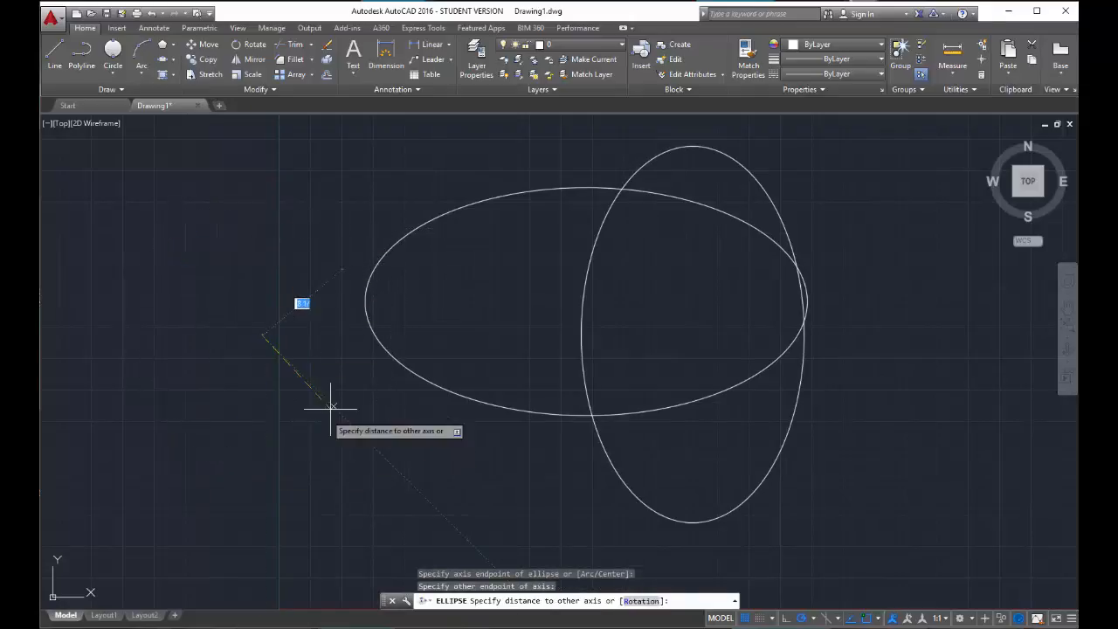
left_click(299, 314)
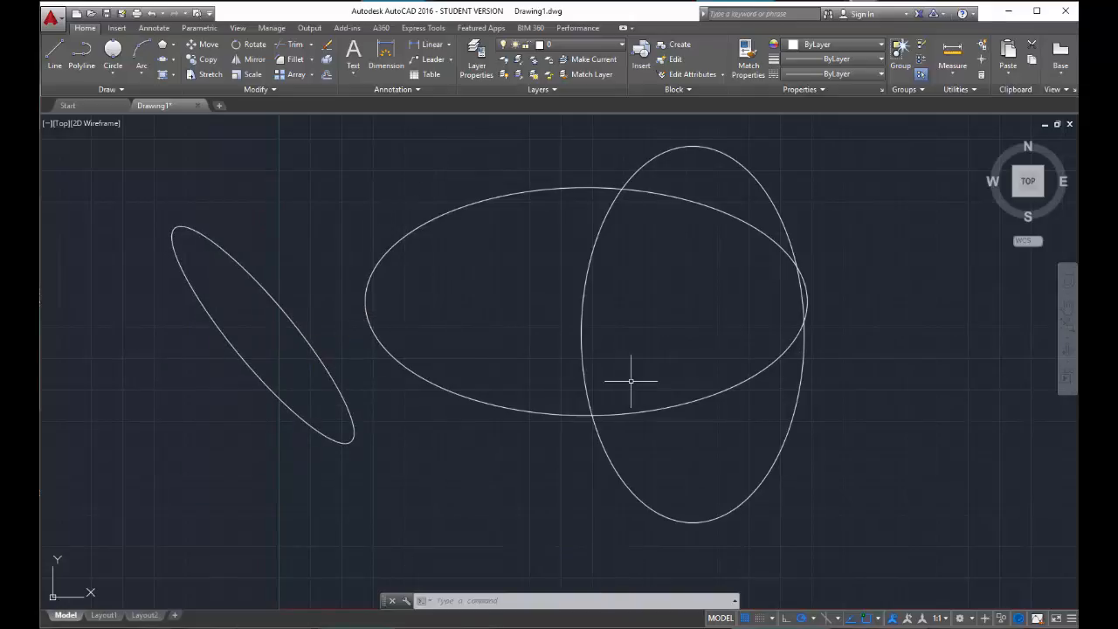